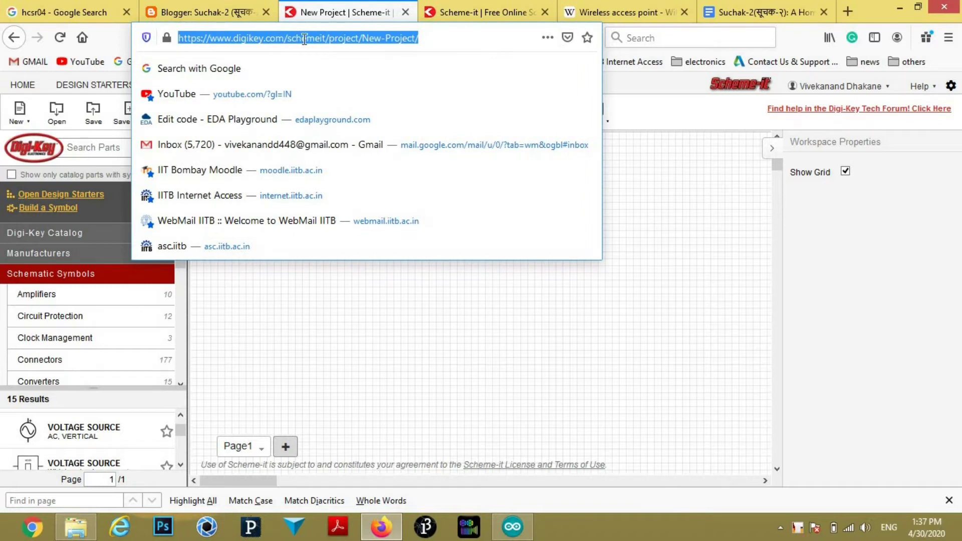
click(377, 346)
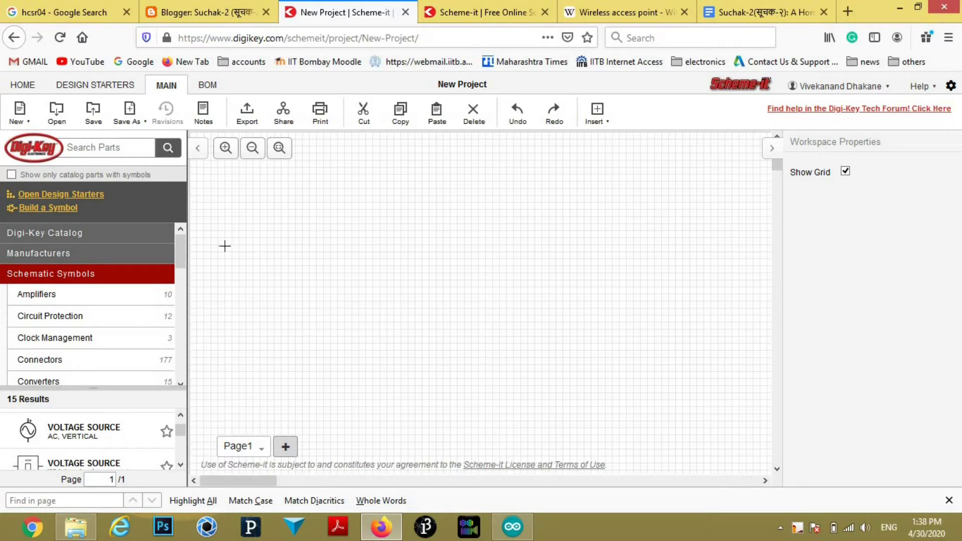
scroll(179, 258, down, 2)
scroll(178, 261, up, 2)
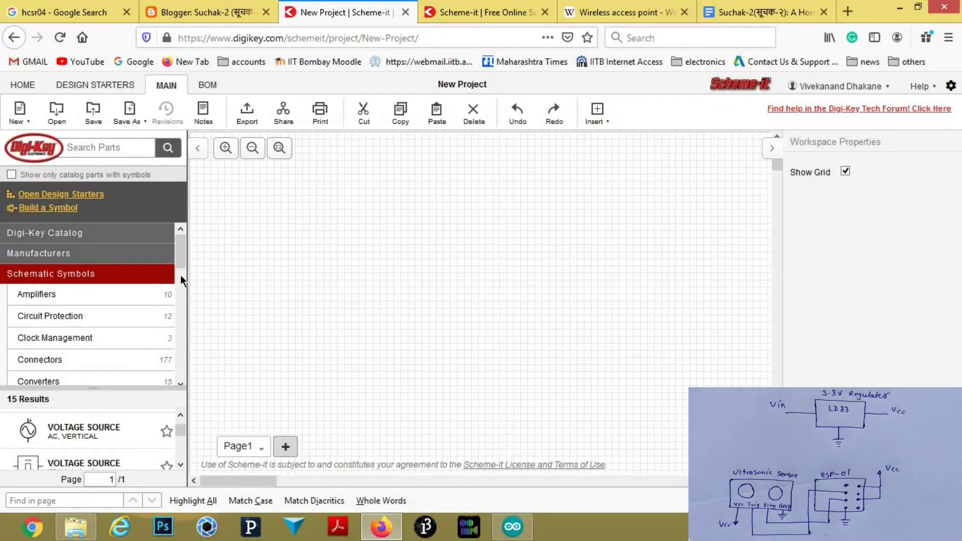
- Browse the Schematic Symbols categories in the parts library, from Amplifiers to Test Equipment
click(155, 278)
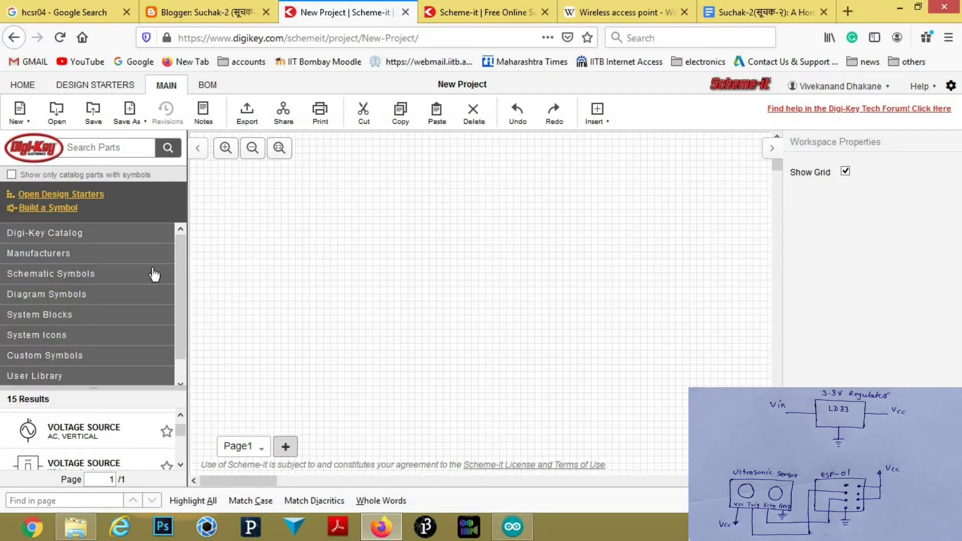
click(50, 276)
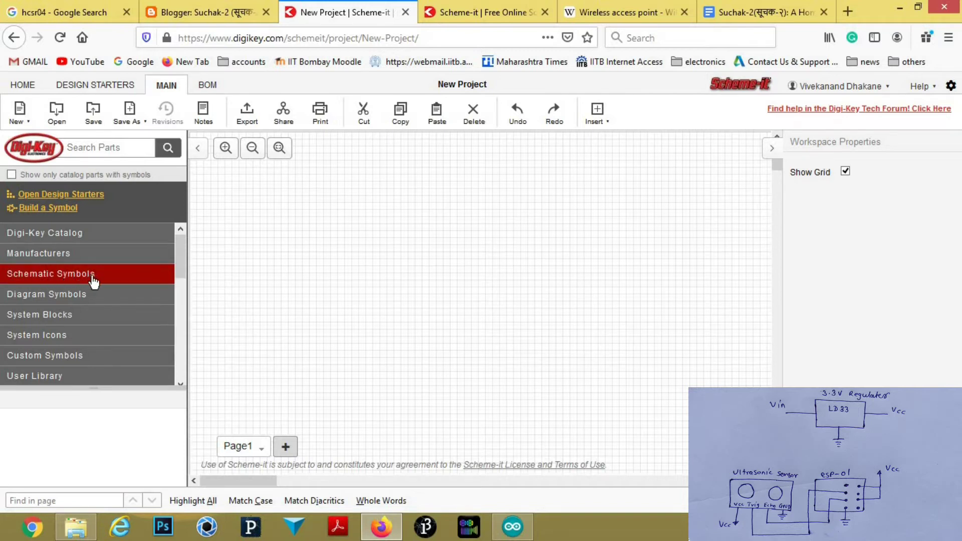
drag(182, 257, 176, 273)
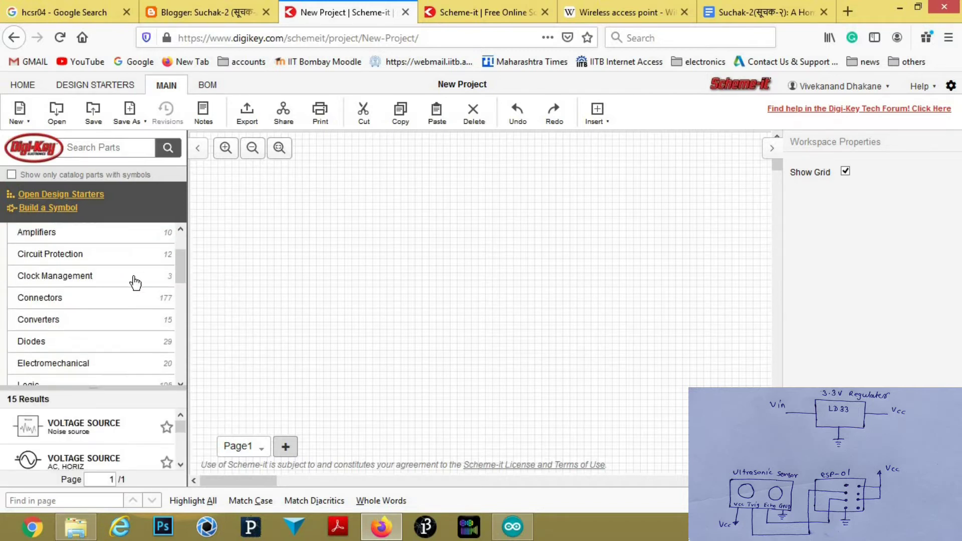
scroll(100, 305, up, 3)
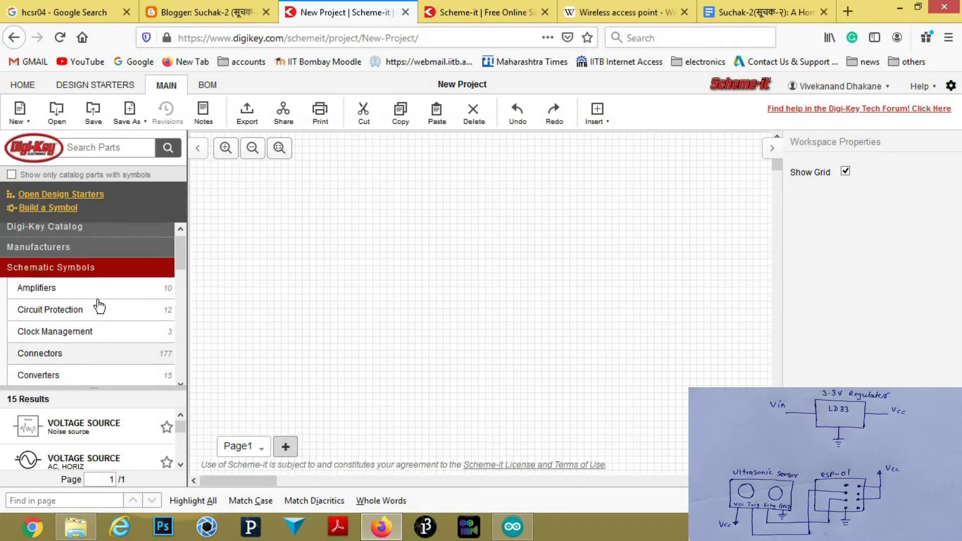
scroll(103, 301, down, 2)
scroll(100, 298, up, 2)
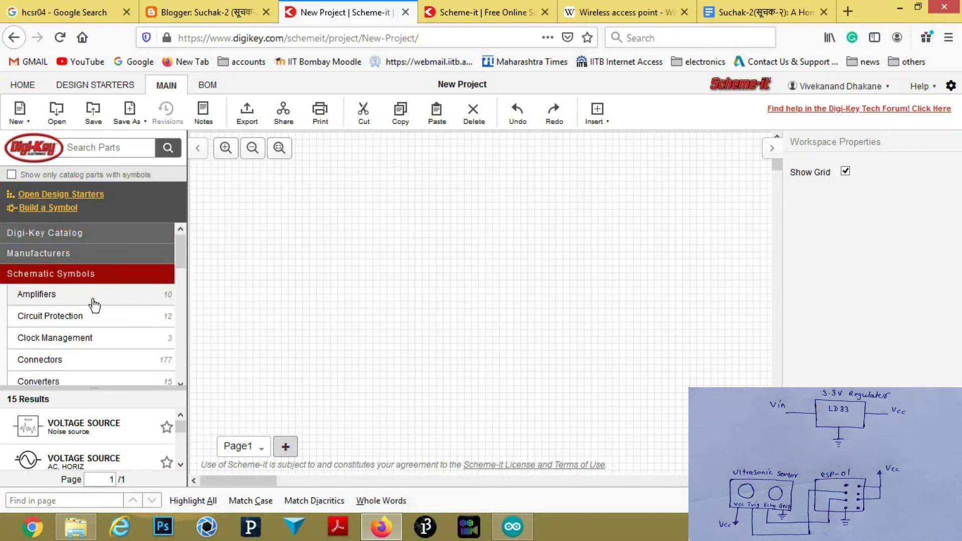
scroll(94, 303, down, 2)
scroll(76, 306, down, 2)
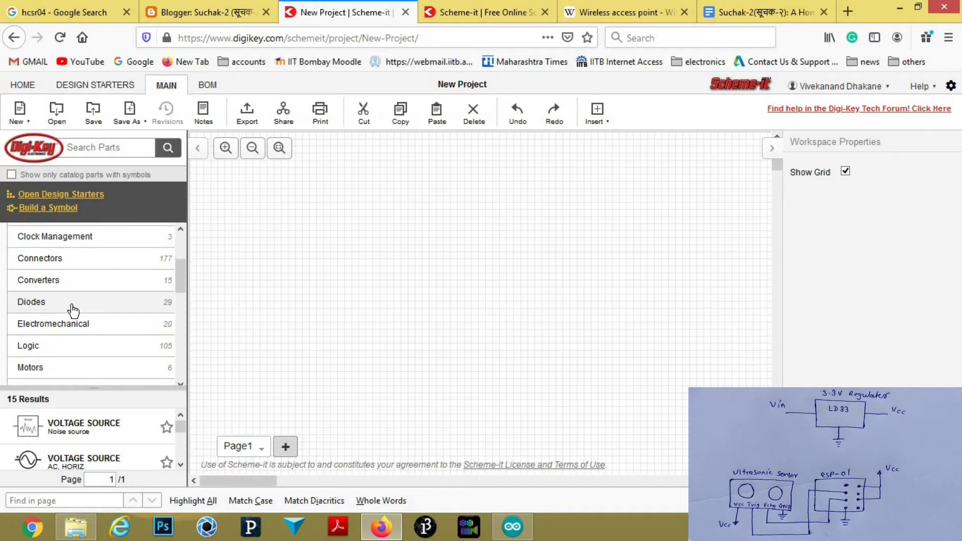
scroll(49, 336, down, 2)
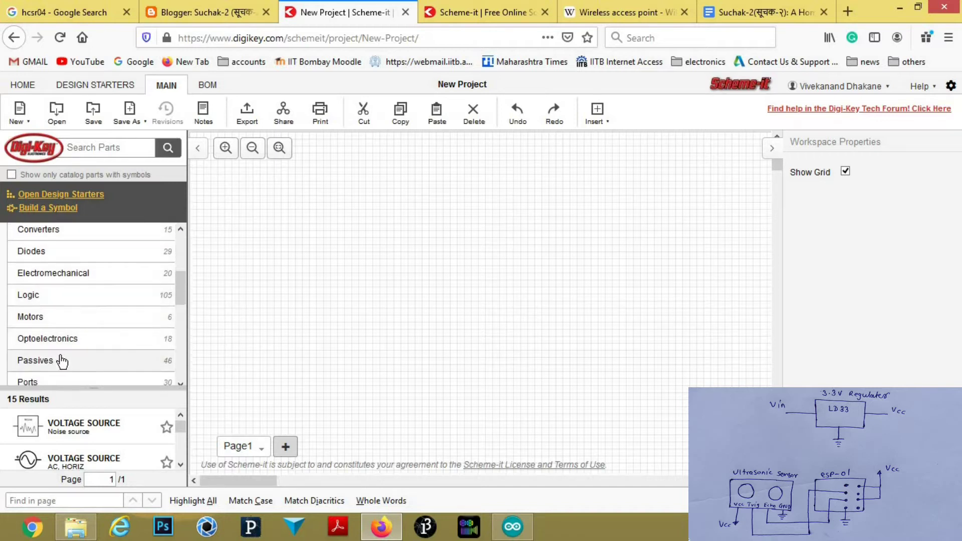
scroll(60, 359, down, 2)
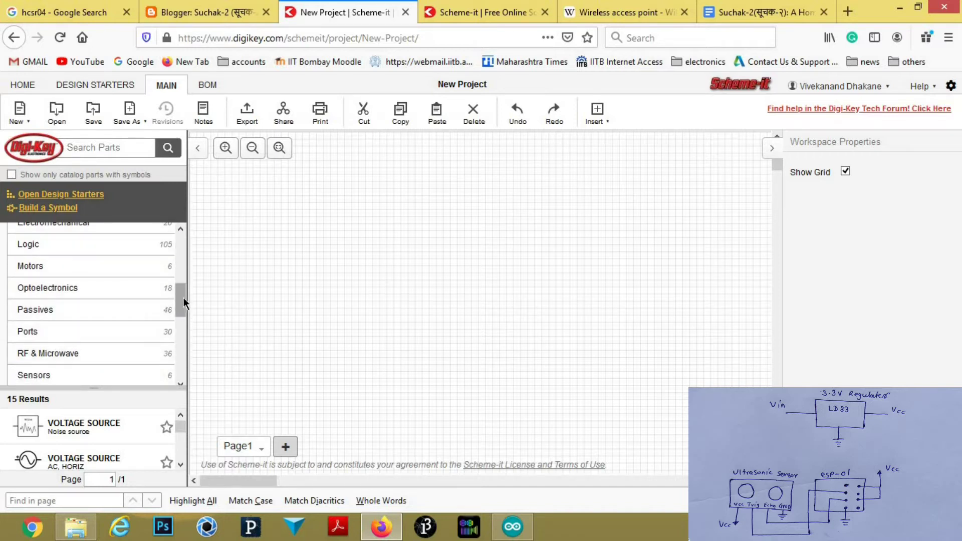
scroll(179, 305, down, 3)
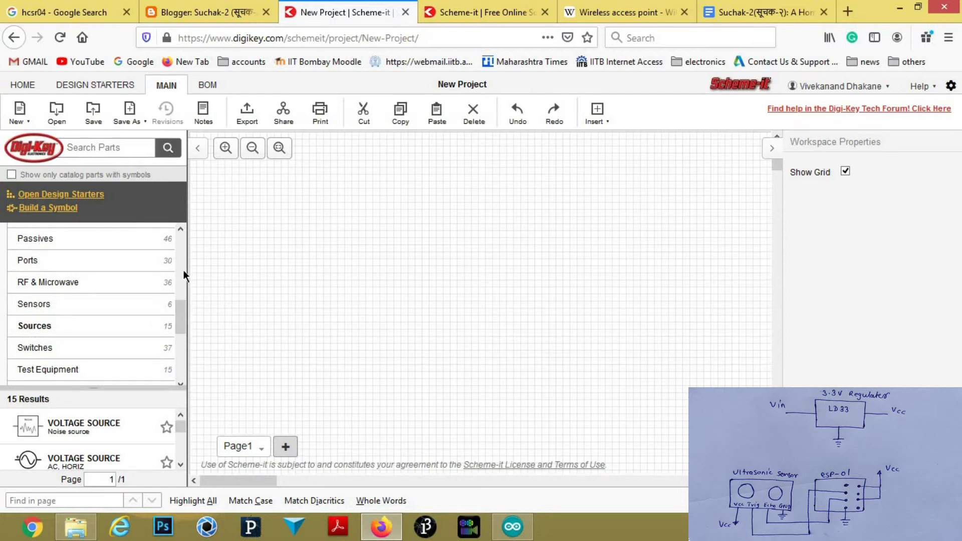
drag(184, 326, 185, 246)
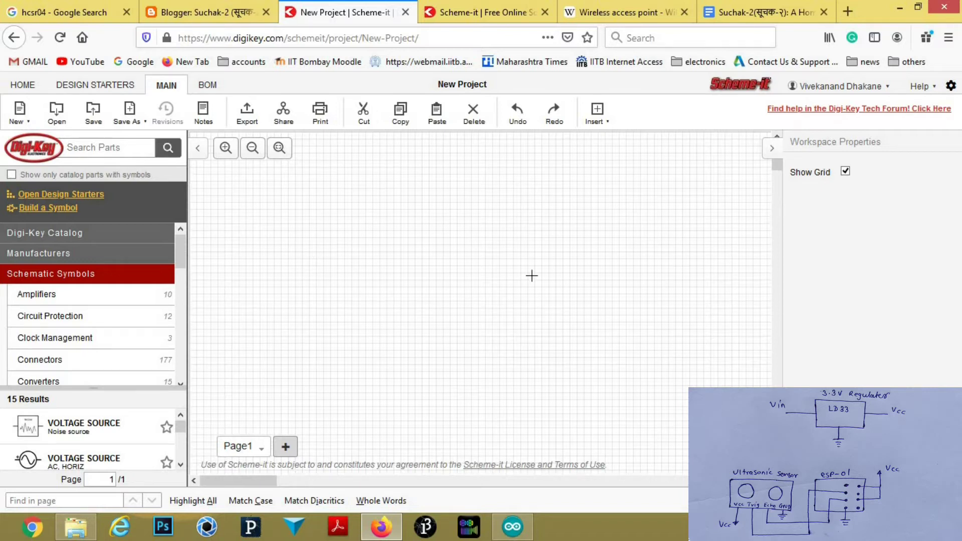
click(114, 282)
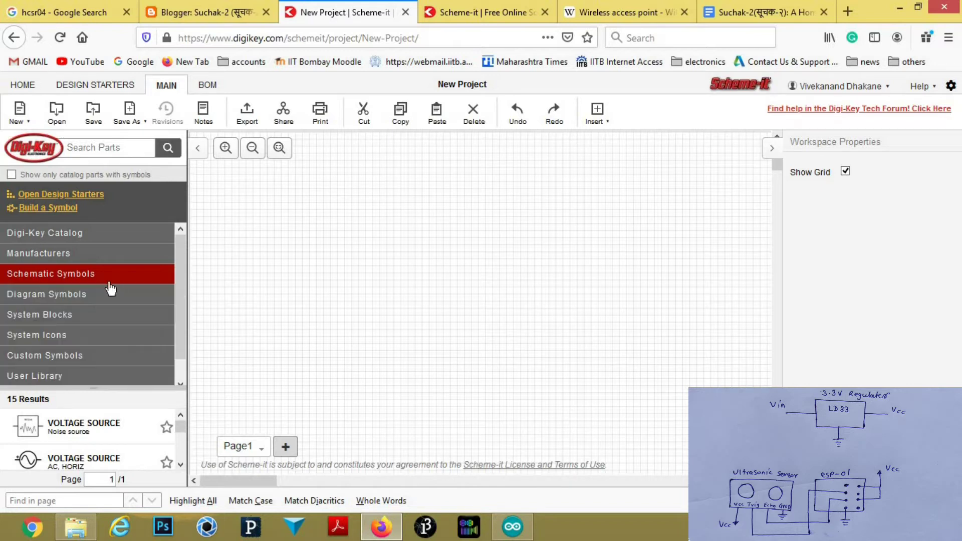
- Start building a custom symbol and draw a wide rectangle on the grid as its body
click(57, 207)
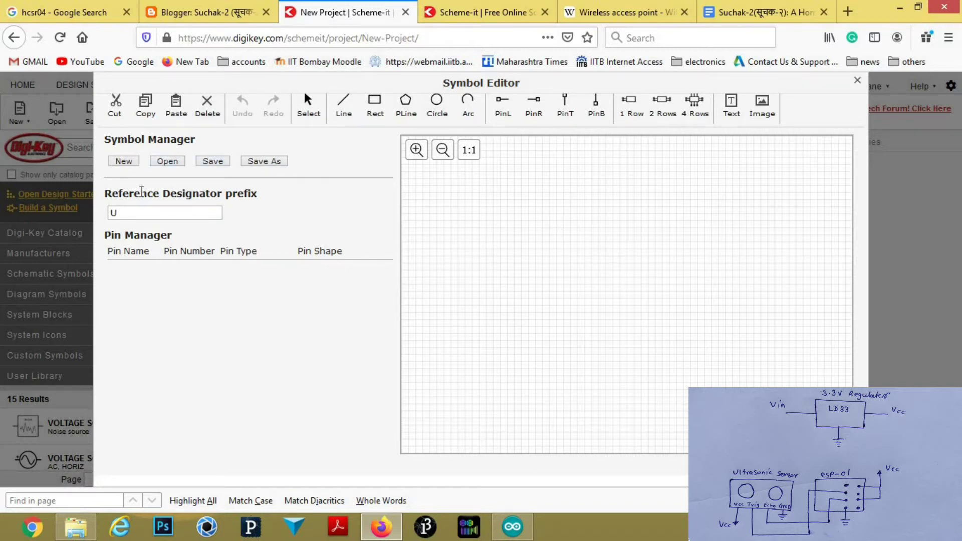
click(373, 112)
drag(534, 221, 556, 248)
mouse_move(620, 263)
mouse_down()
mouse_move(647, 276)
mouse_move(671, 269)
mouse_move(648, 277)
mouse_up()
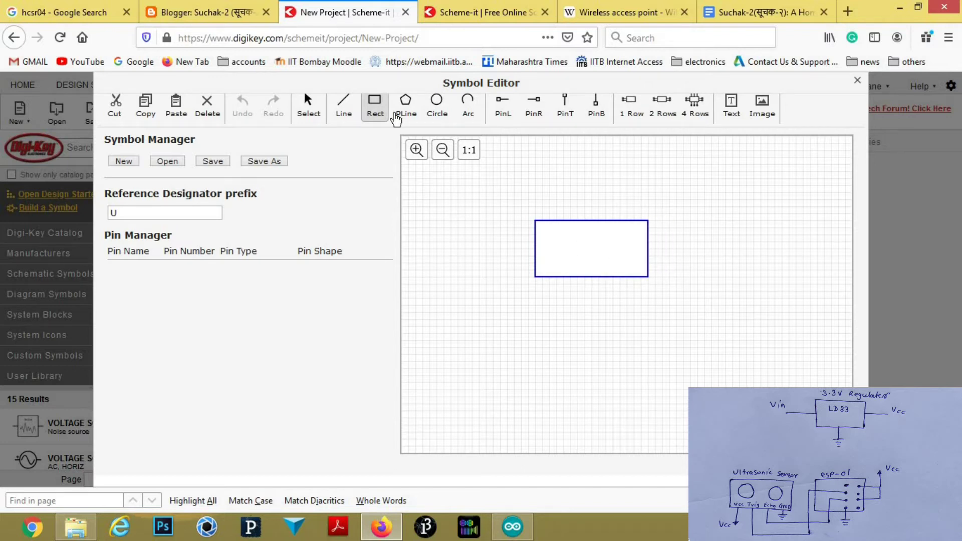
- Draw two equal circles side by side inside the rectangle and align the second level with the first
click(436, 105)
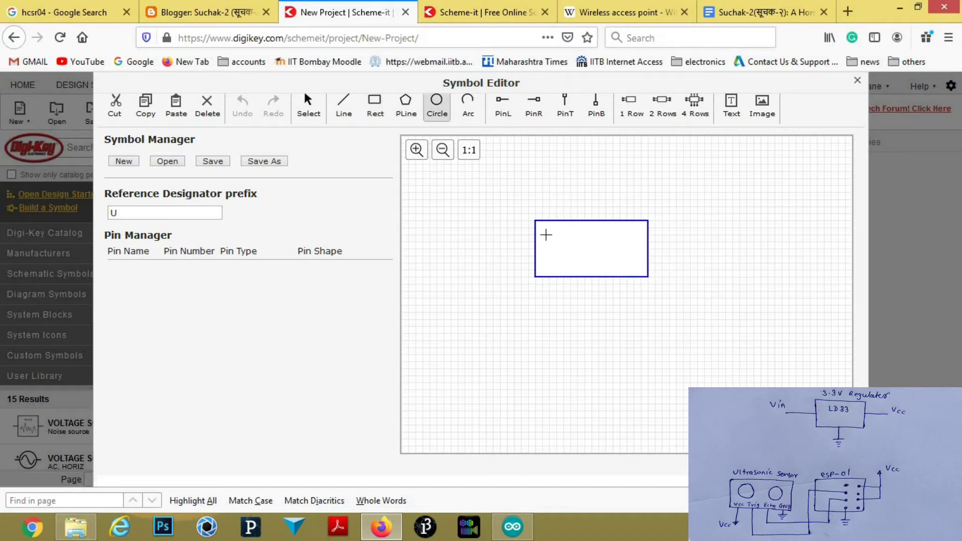
drag(546, 235, 569, 252)
click(324, 110)
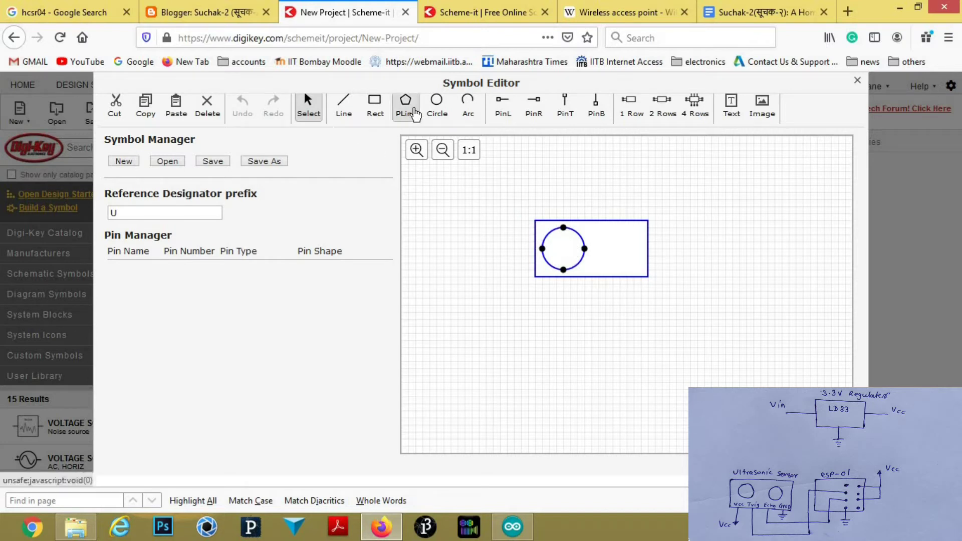
click(437, 106)
mouse_move(613, 234)
mouse_down()
mouse_move(632, 257)
mouse_move(621, 253)
mouse_up()
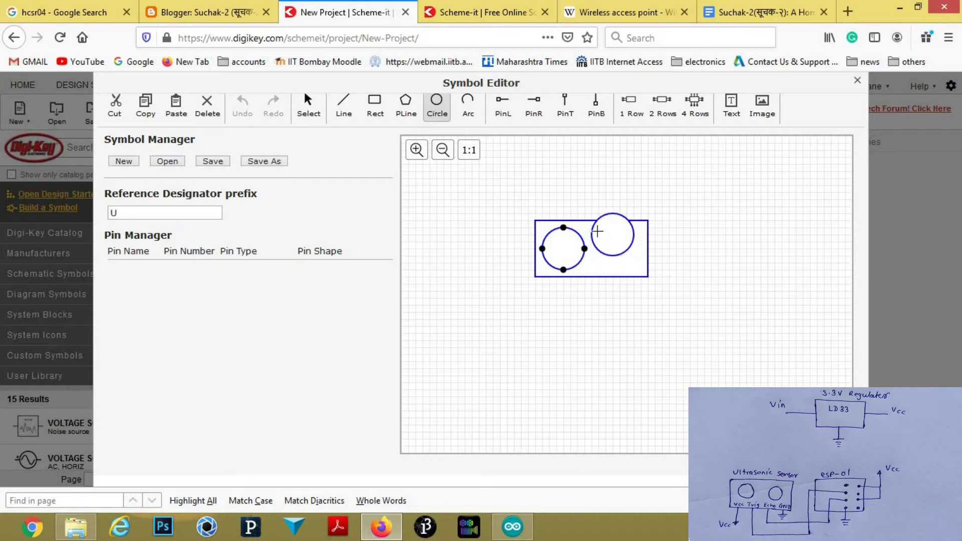
click(309, 109)
drag(592, 226, 599, 241)
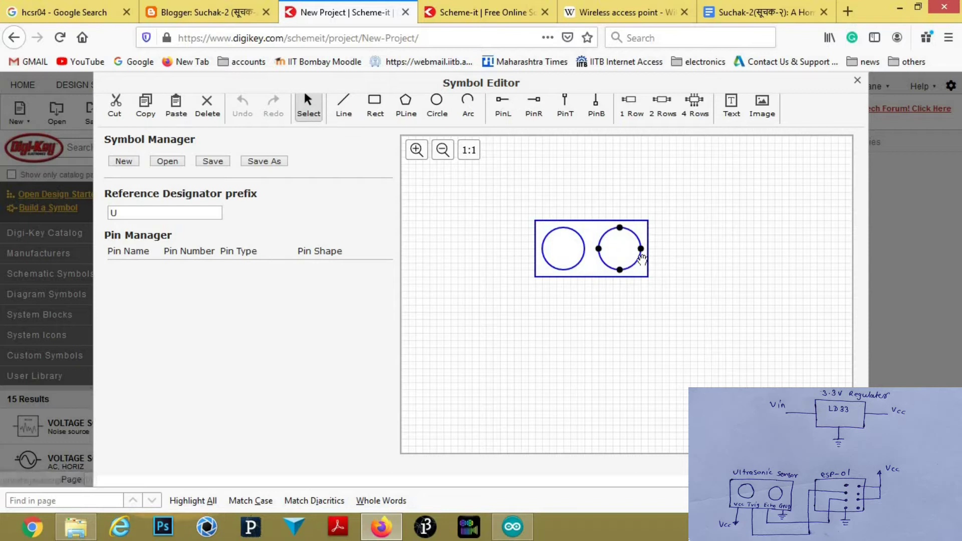
- Widen the rectangle to the right, move the right circle further right, and extend the rectangle's lower edge downward by one grid square
click(643, 261)
click(647, 248)
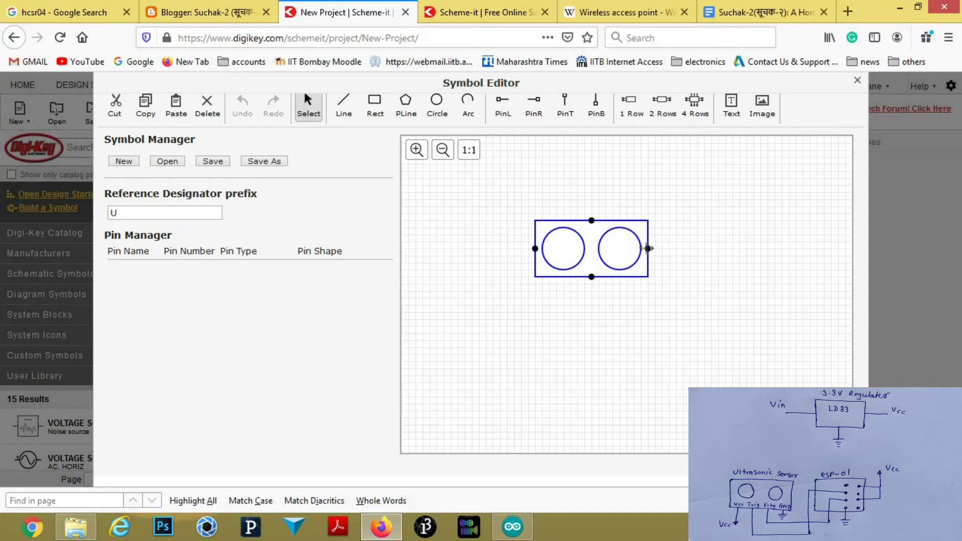
drag(652, 249, 618, 240)
click(592, 278)
click(598, 277)
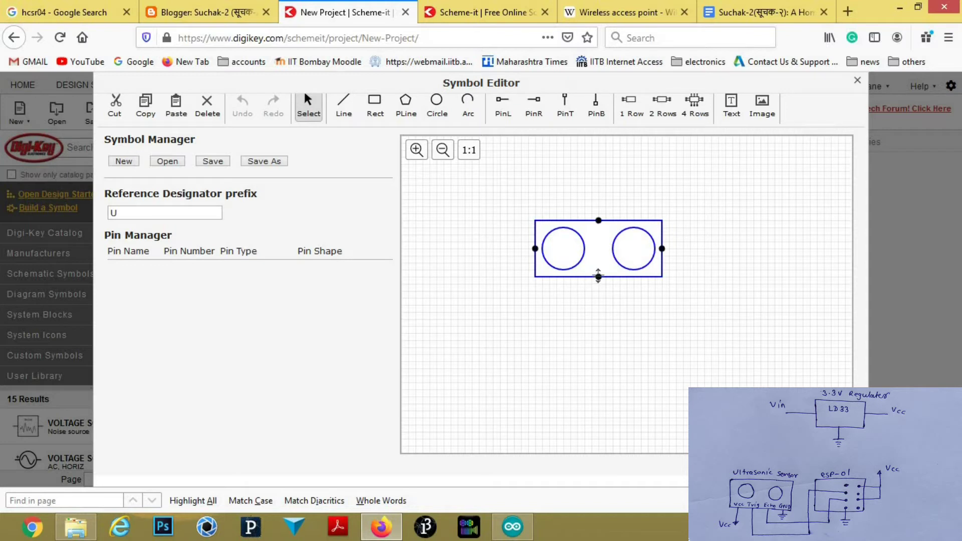
drag(598, 276, 592, 284)
click(567, 301)
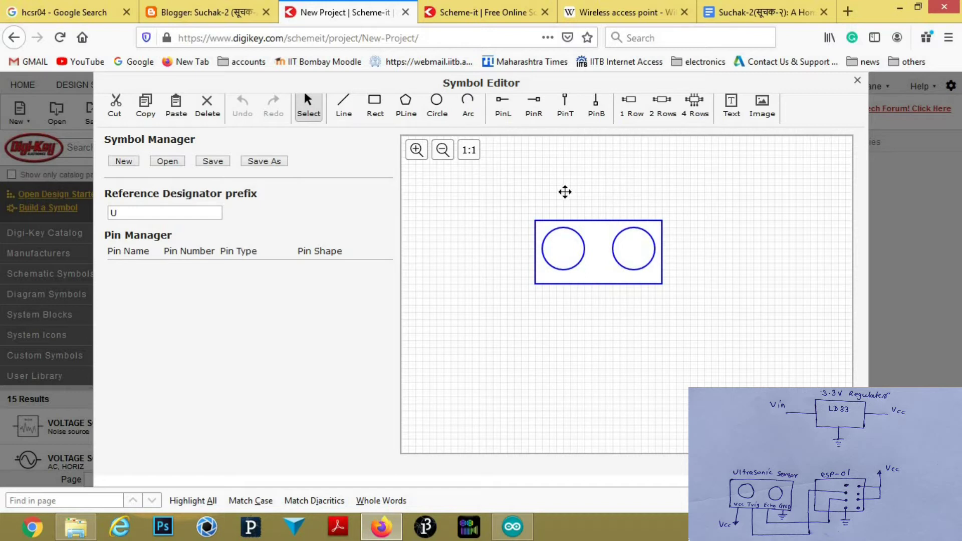
- Place four bottom pins in a row along the rectangle's lower edge
click(503, 105)
click(522, 290)
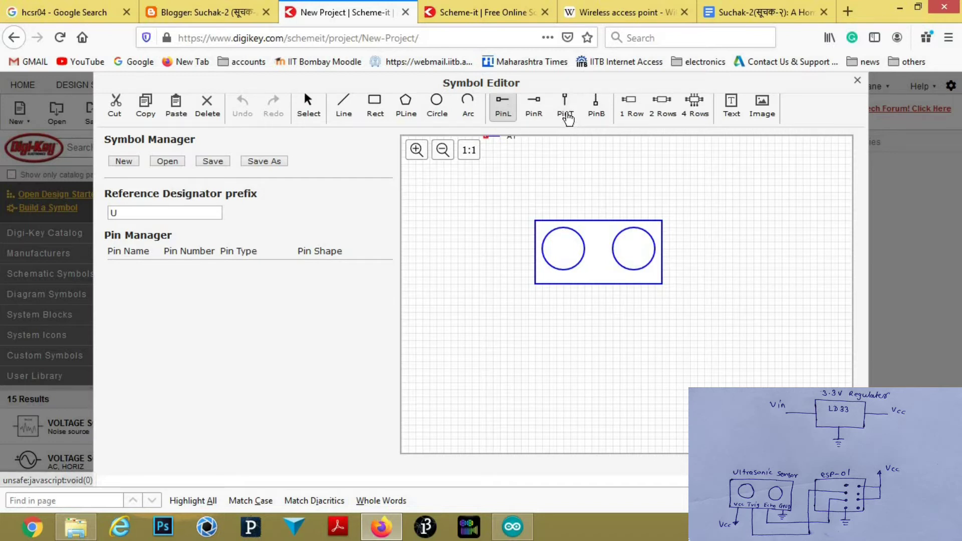
click(595, 107)
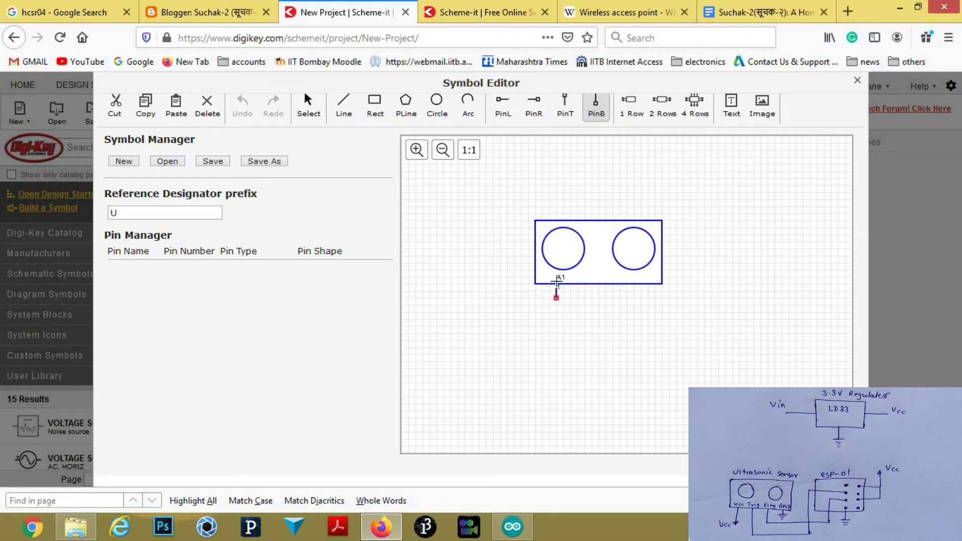
click(556, 287)
click(555, 284)
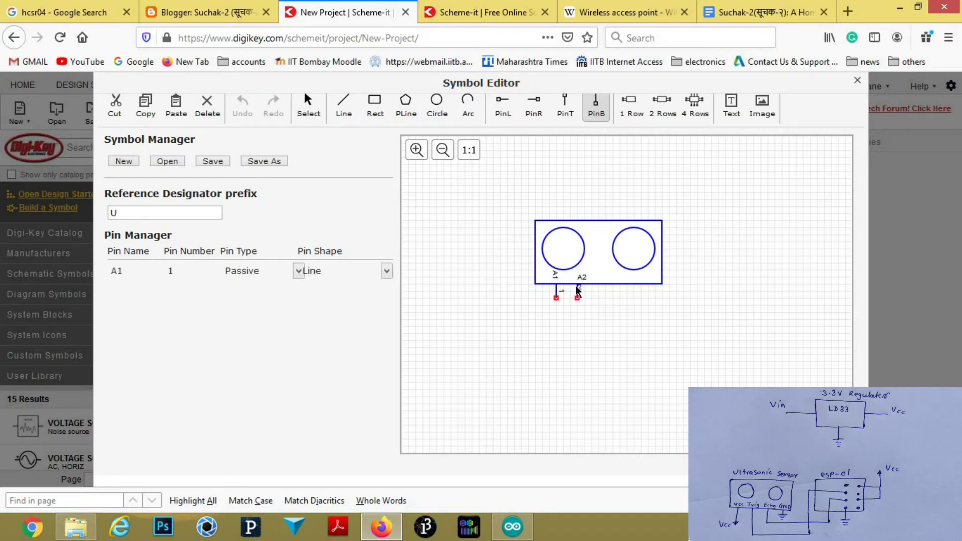
click(577, 283)
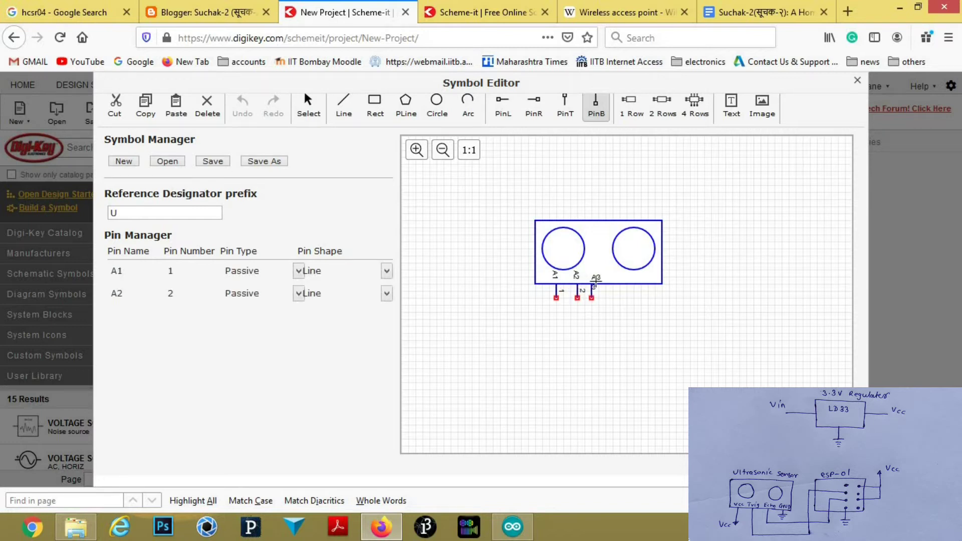
click(598, 284)
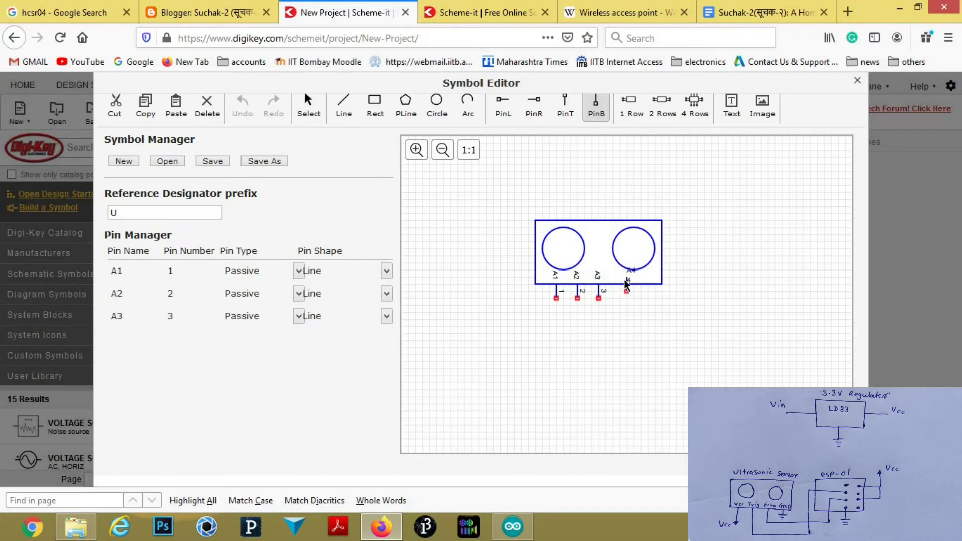
click(619, 284)
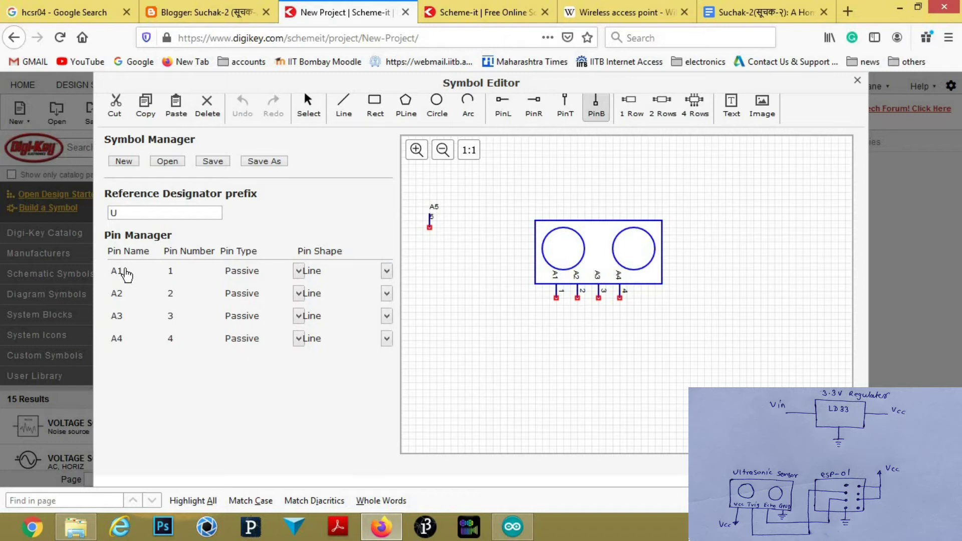
- Rename pins 1 to 4 as Vcc, Trig, Echo and GND
click(123, 270)
key(BackSpace)
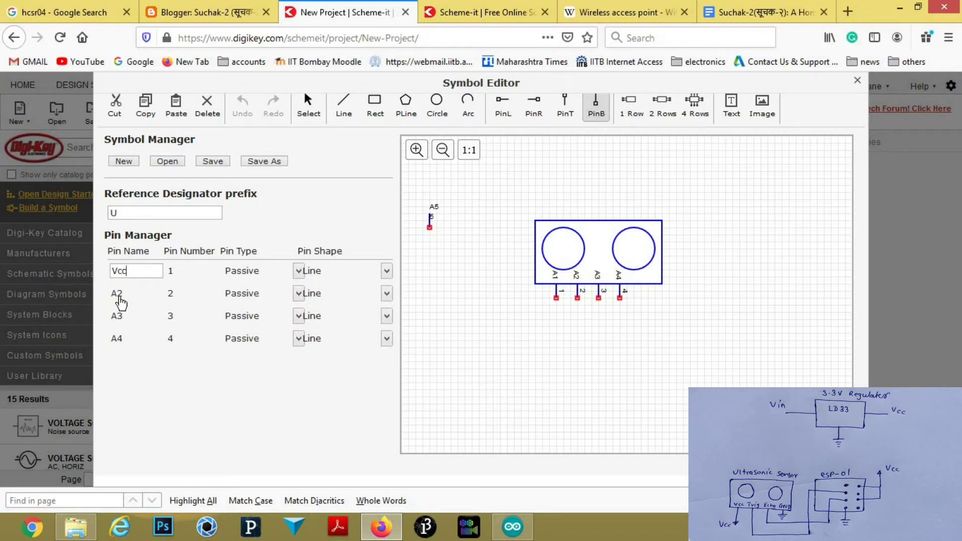
click(119, 294)
key(BackSpace)
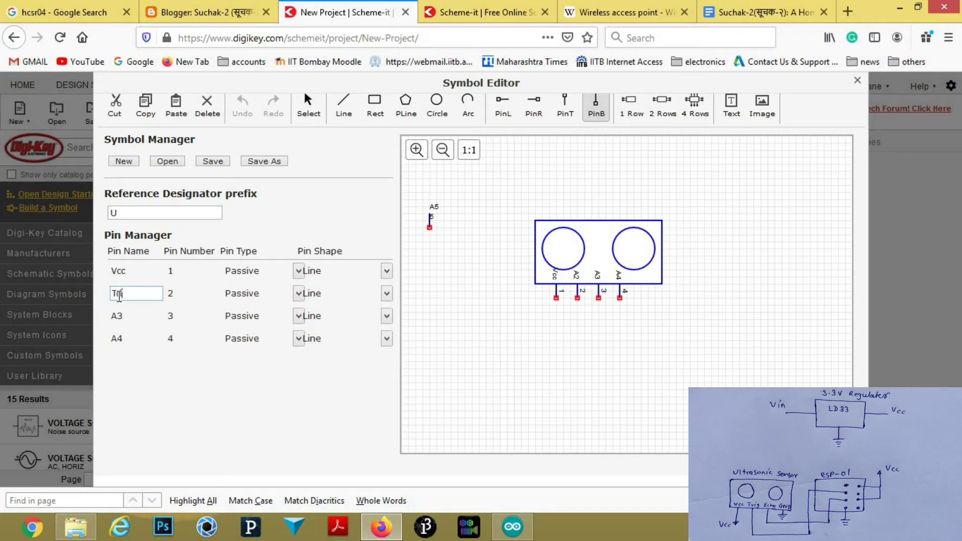
click(121, 317)
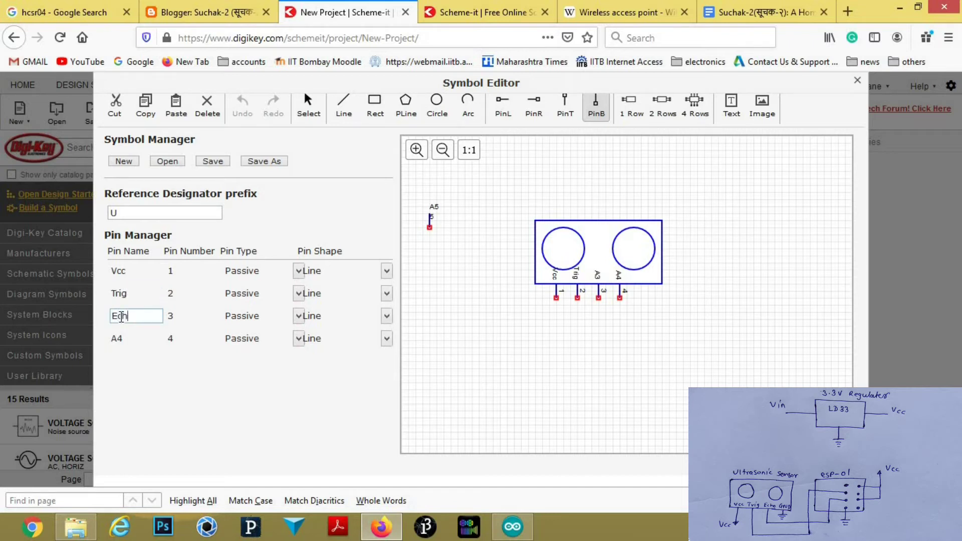
click(123, 339)
key(BackSpace)
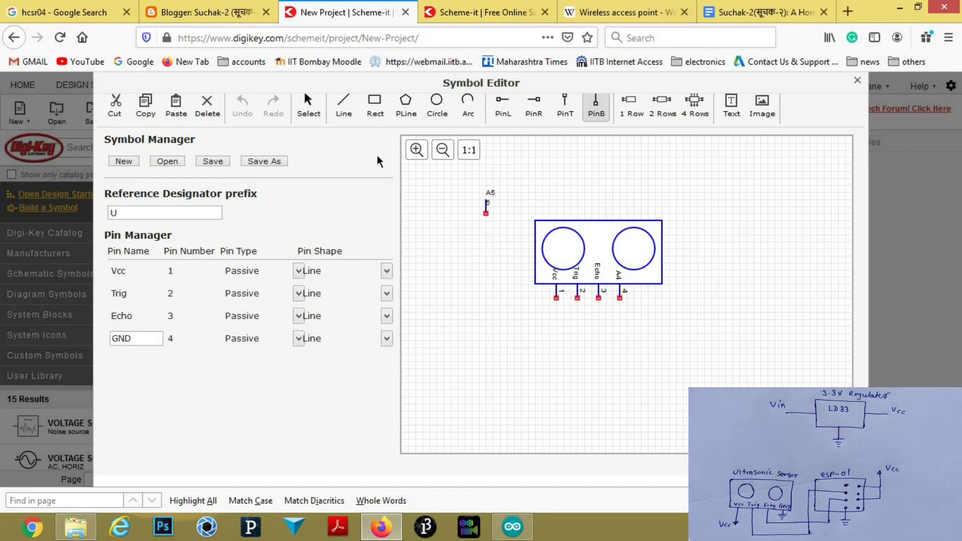
- Raise the rectangle's upper edge and move both circles up by one grid square to clear the pin names
click(307, 105)
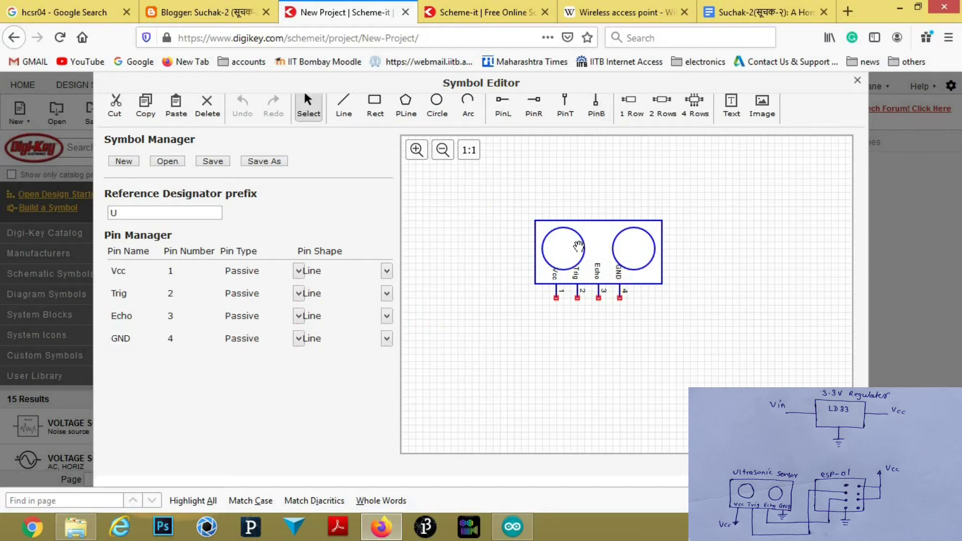
click(595, 221)
drag(595, 220, 625, 230)
click(571, 229)
click(670, 305)
click(535, 259)
drag(537, 259, 533, 256)
click(543, 262)
- Shift the four pins right along the lower edge so they are evenly spaced and centred under the body
drag(620, 291, 610, 294)
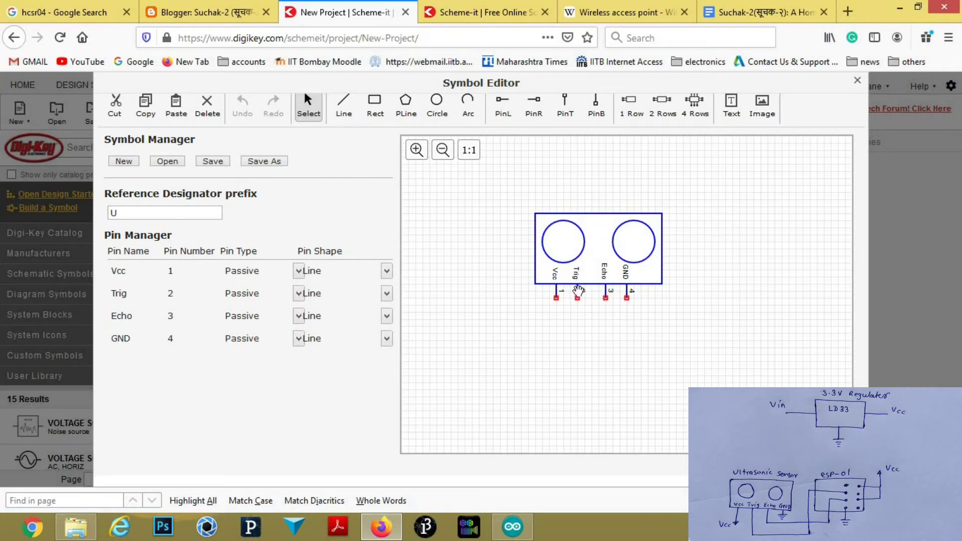
drag(577, 294, 563, 294)
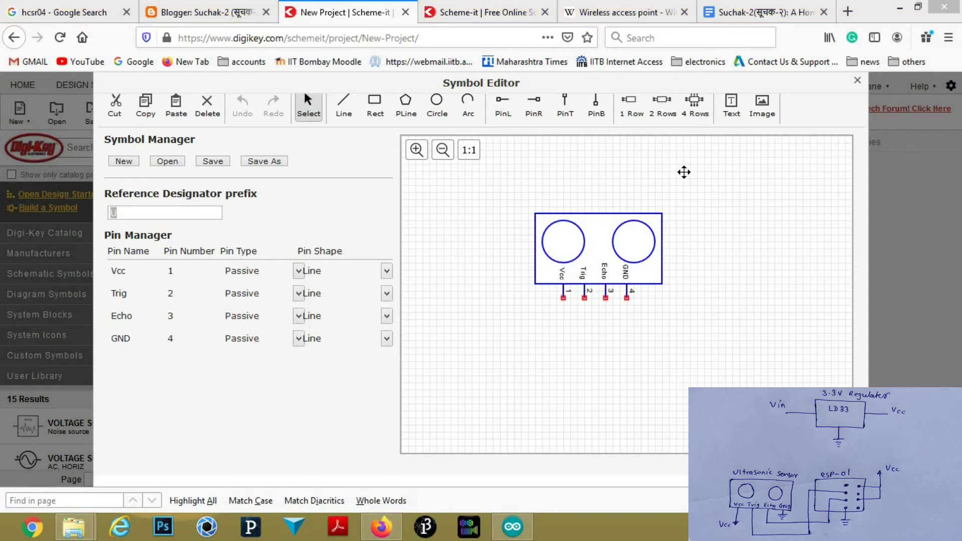
- Add the text label HCSR-04 to the symbol and place it between the two circles near the body's upper edge
click(731, 105)
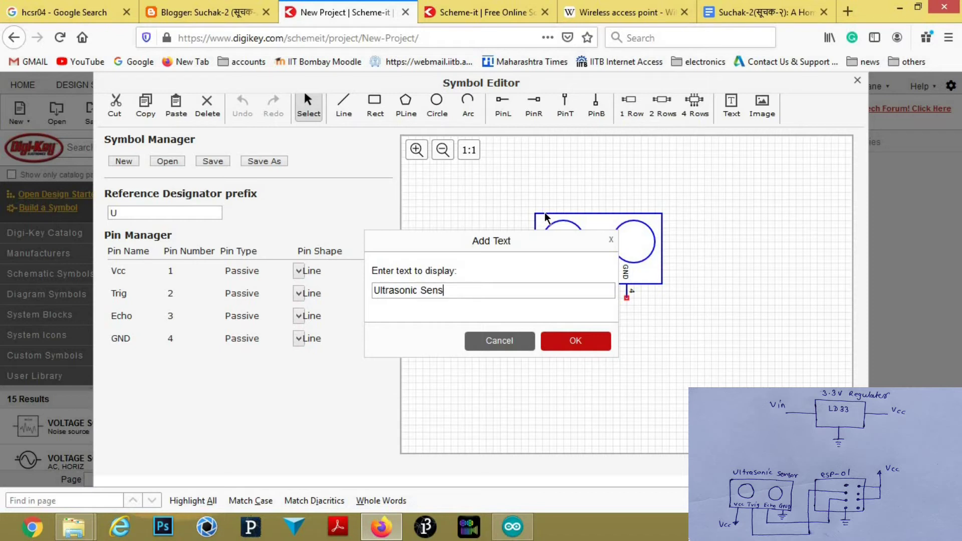
key(BackSpace)
key(BackSpace)
key(BackSpace)
key(BackSpace)
key(BackSpace)
key(BackSpace)
key(BackSpace)
key(BackSpace)
key(BackSpace)
key(BackSpace)
key(BackSpace)
key(BackSpace)
key(BackSpace)
key(BackSpace)
key(BackSpace)
click(570, 341)
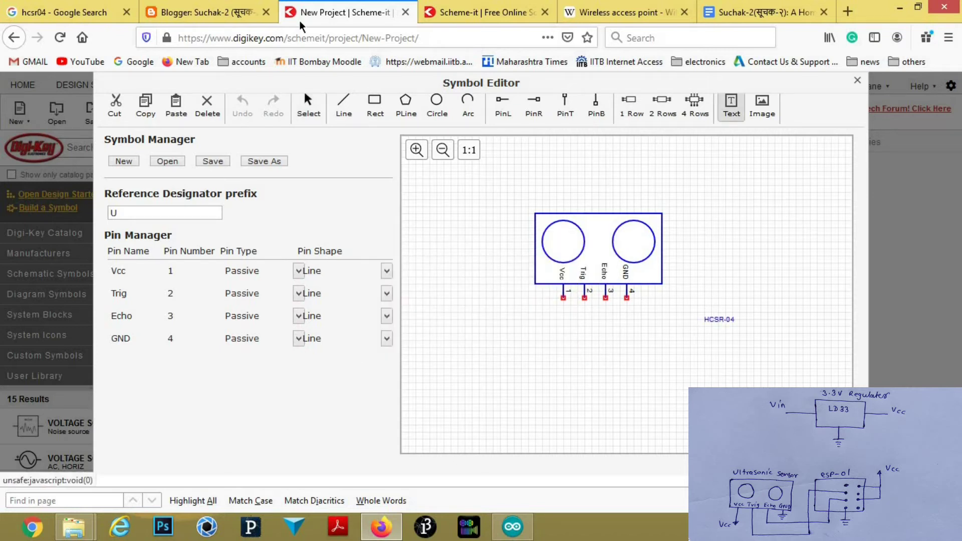
click(307, 106)
drag(726, 318, 603, 220)
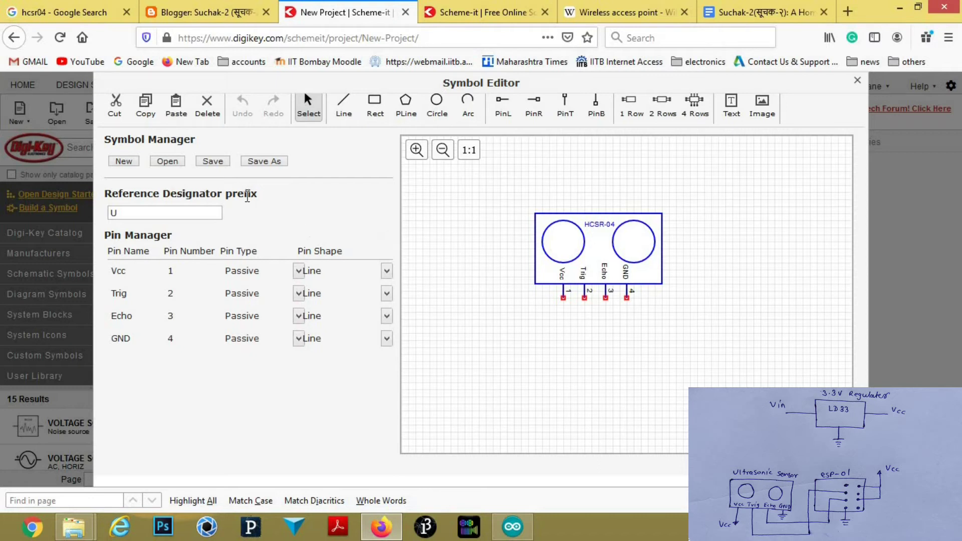
- Save the symbol as Ultrasonic Sensor and close the symbol editor
click(209, 164)
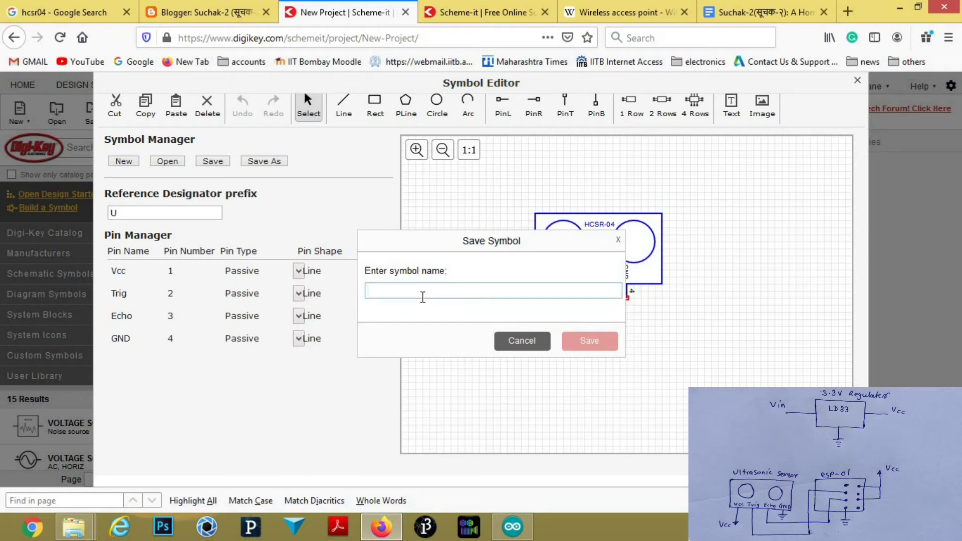
text(Ultrasonic Sens)
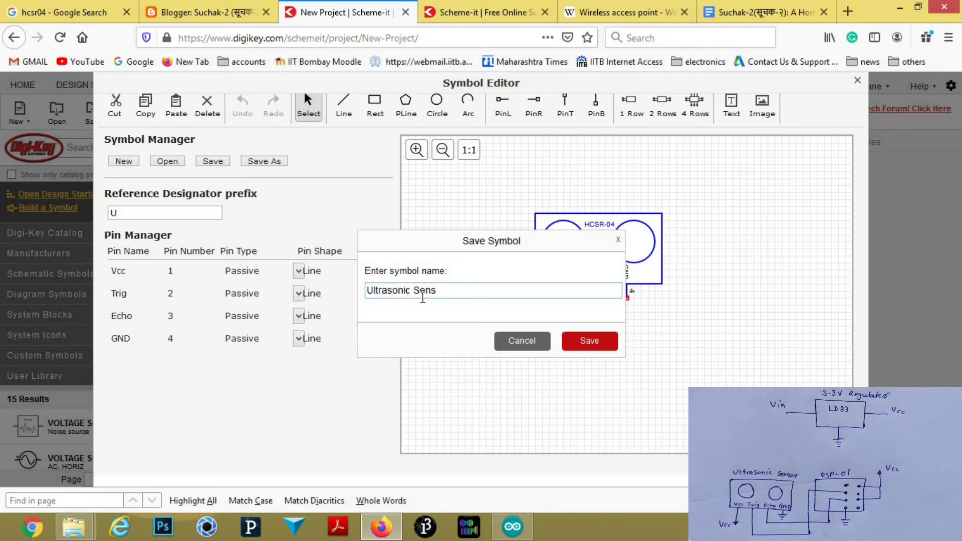
click(606, 341)
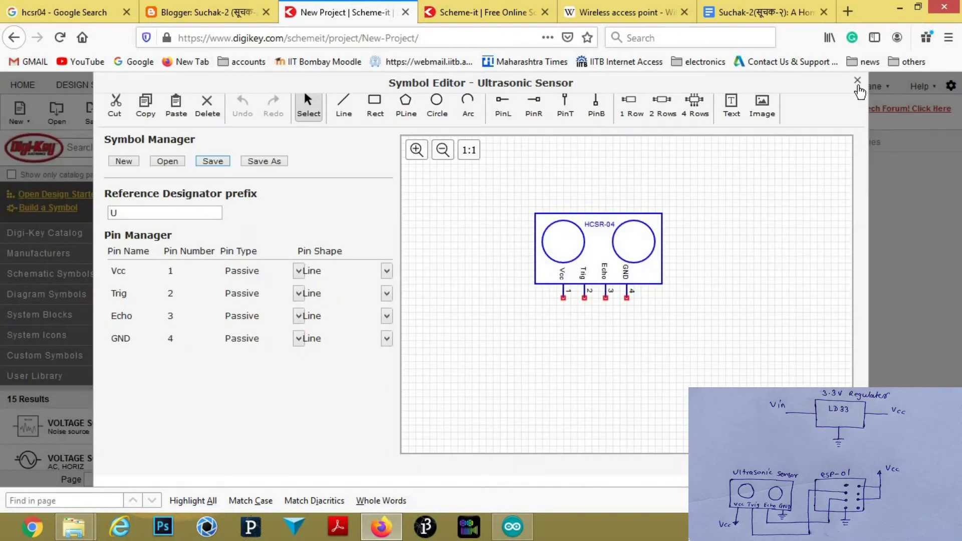
click(857, 81)
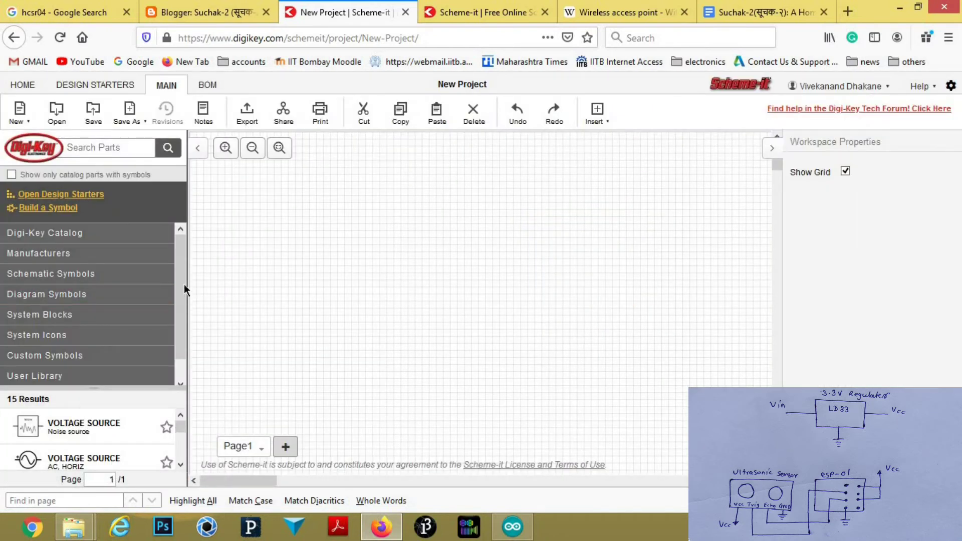
- Place a trial Ultrasonic Sensor from My Custom Symbols on the sheet to check its label, and delete it
scroll(182, 336, down, 1)
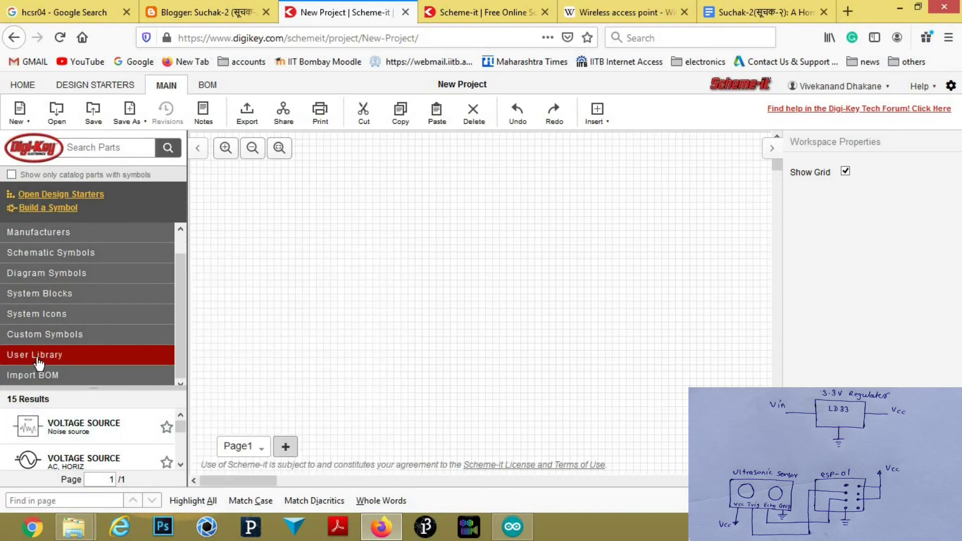
click(56, 354)
scroll(176, 335, down, 2)
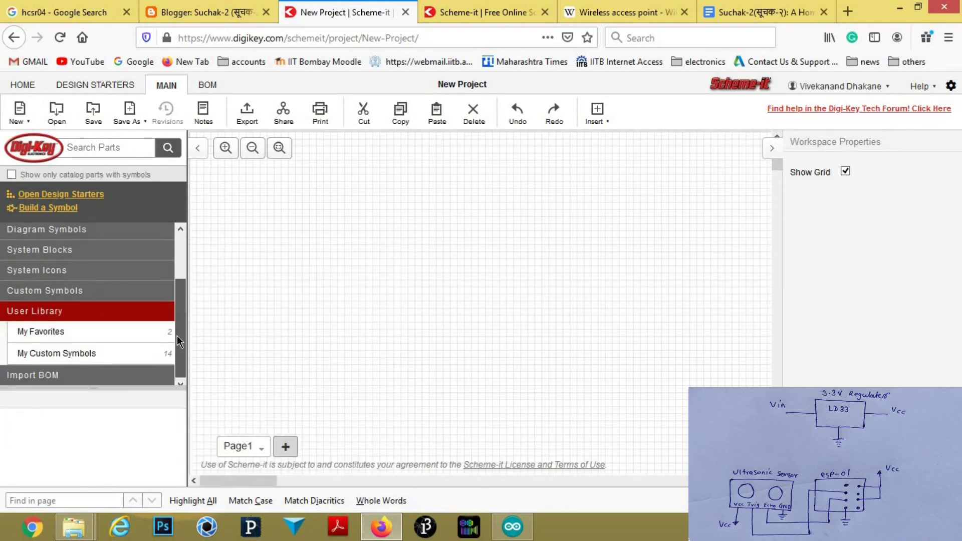
click(40, 359)
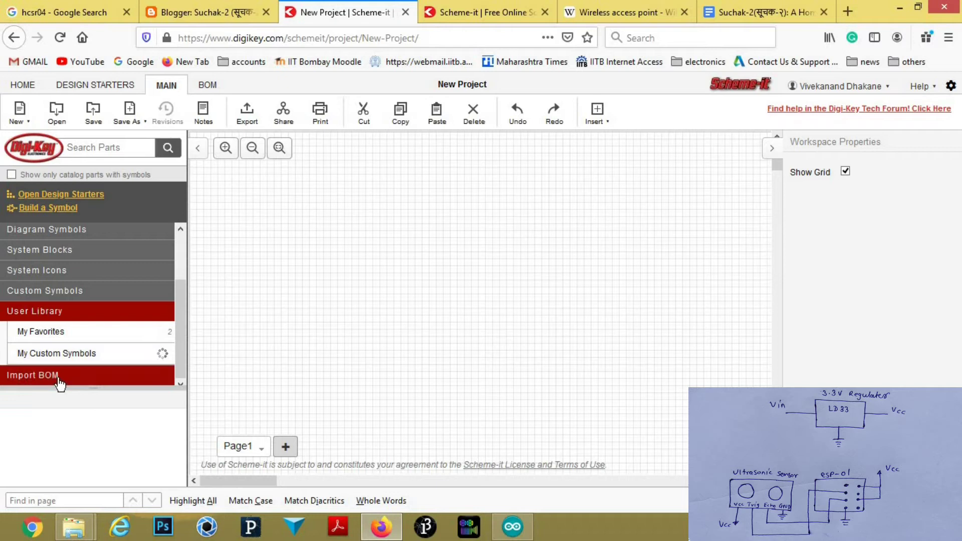
drag(79, 390, 91, 302)
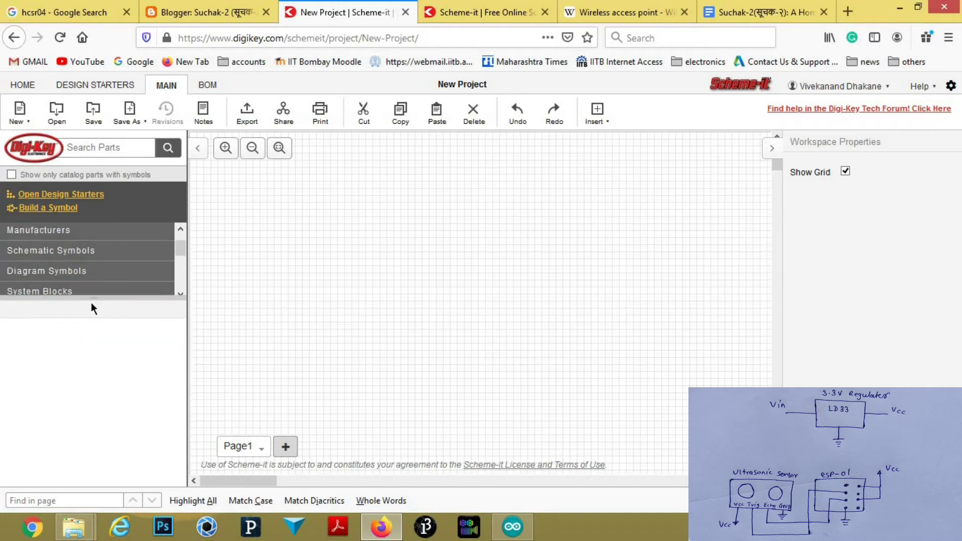
drag(90, 343, 389, 241)
click(398, 277)
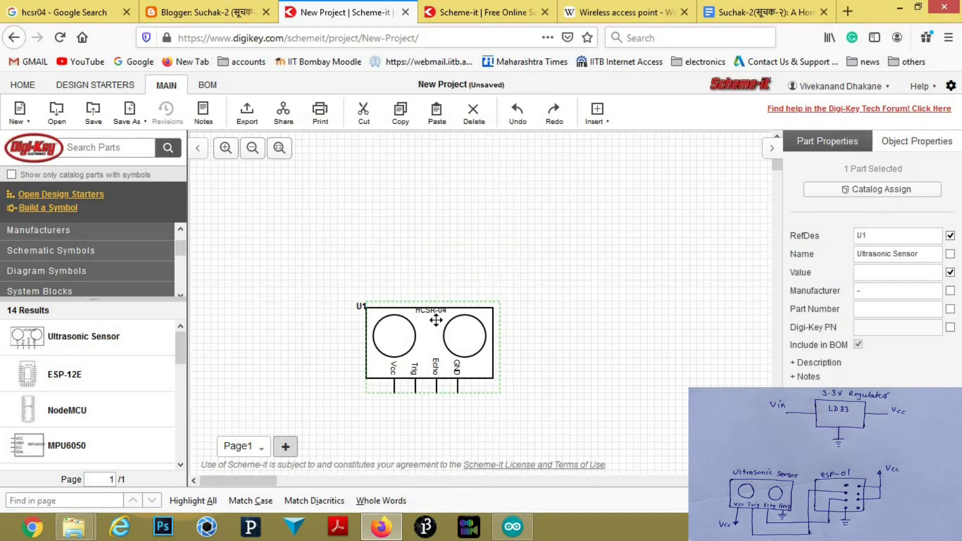
drag(430, 324, 449, 287)
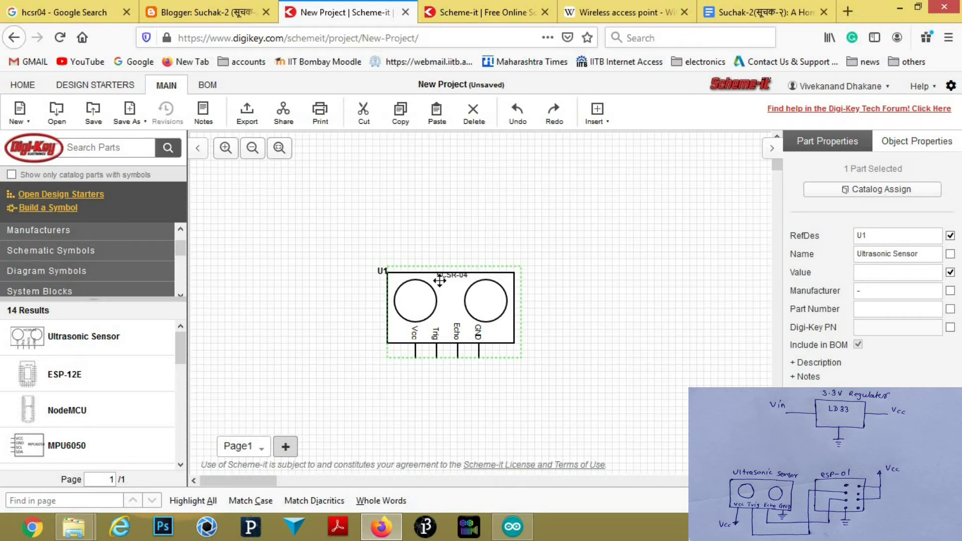
key(Delete)
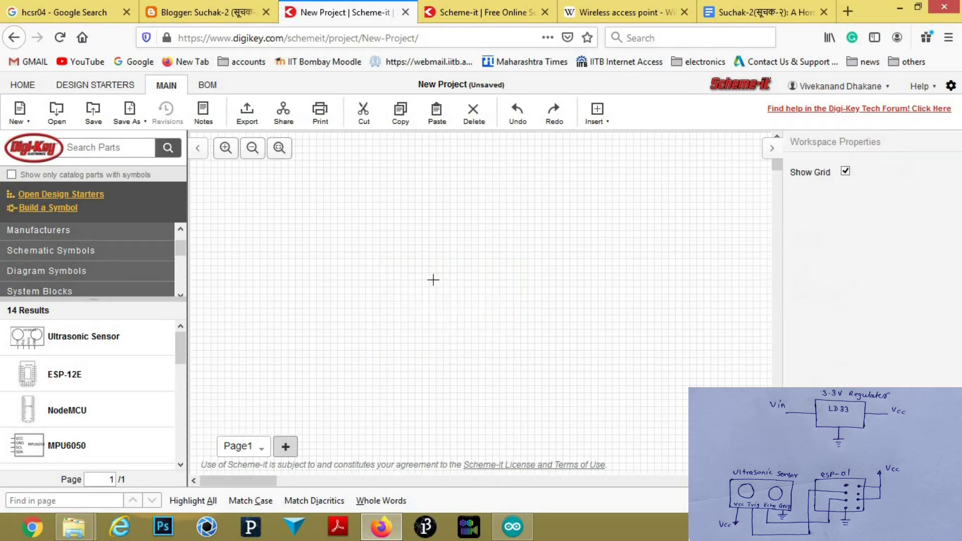
- Reopen the Ultrasonic Sensor symbol for editing, lower its HCSR-04 label slightly, and save the symbol
click(52, 209)
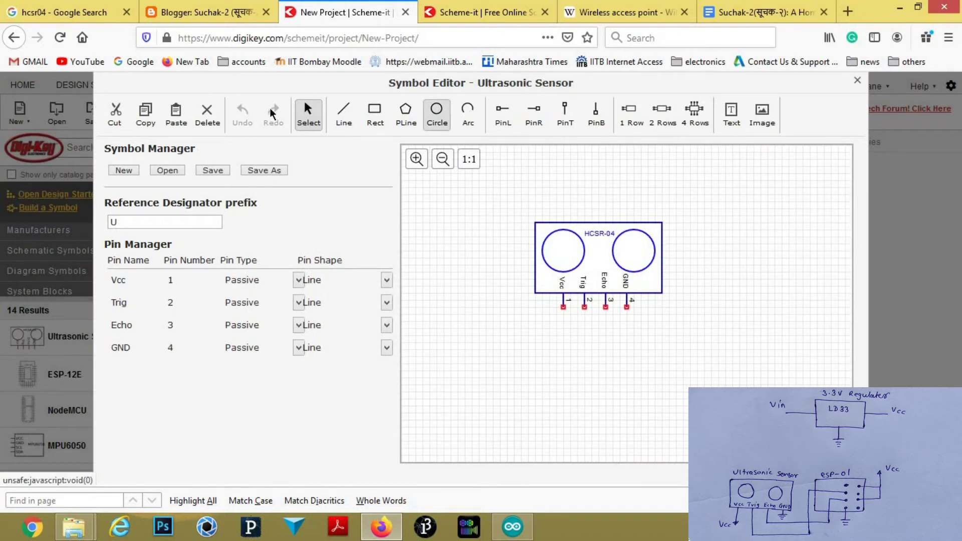
drag(598, 239, 598, 242)
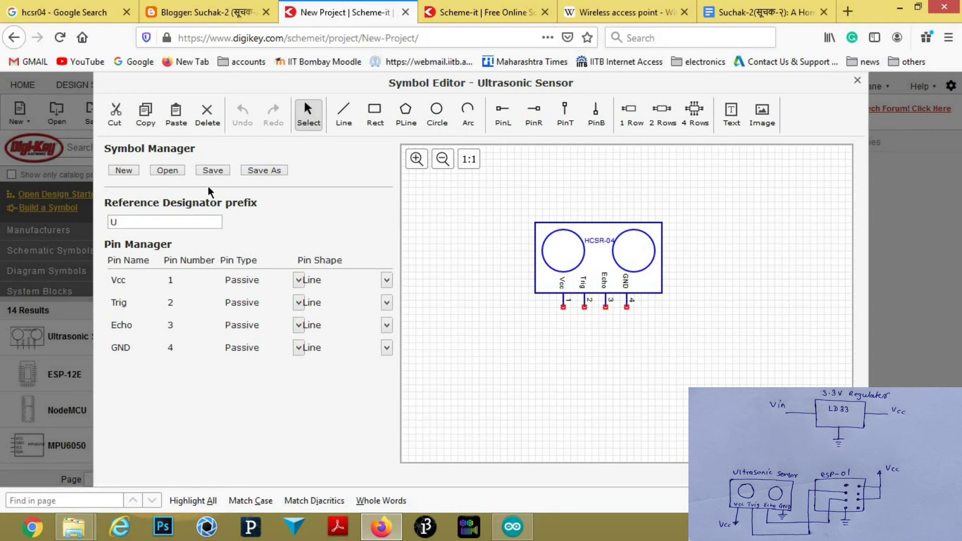
click(212, 170)
click(857, 81)
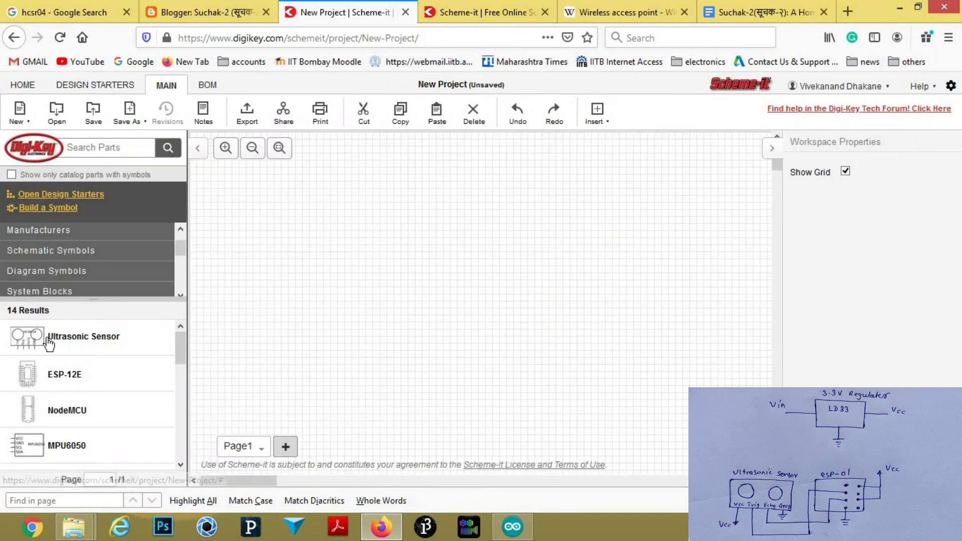
- Place another trial Ultrasonic Sensor on the sheet to check the edited label, and delete it
drag(44, 339, 460, 271)
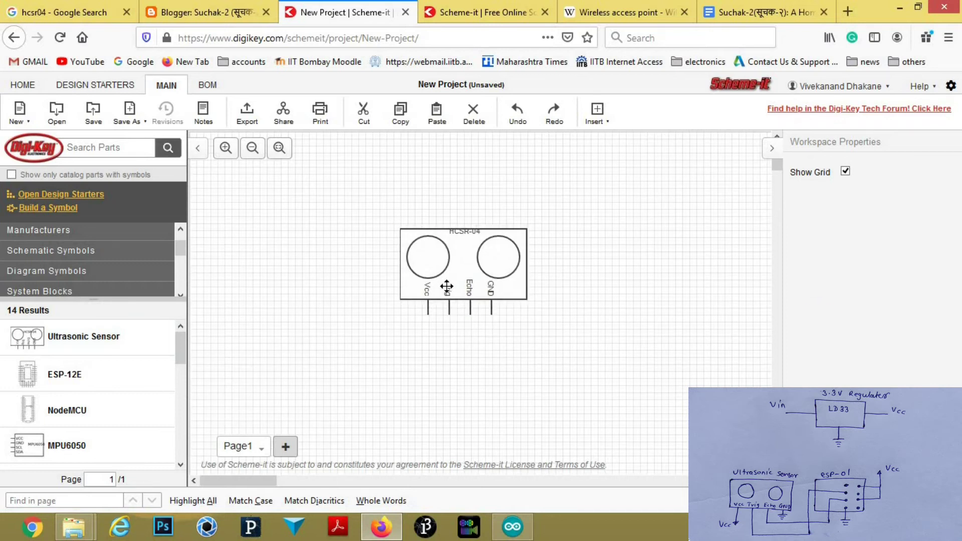
click(447, 286)
key(Delete)
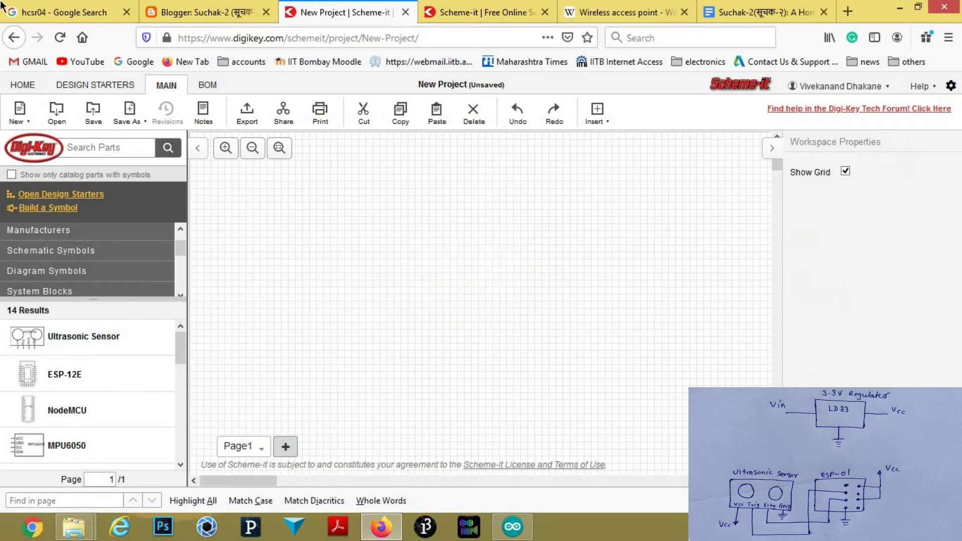
- Reload the page without saving and place the updated Ultrasonic Sensor from My Custom Symbols on the empty sheet
click(60, 37)
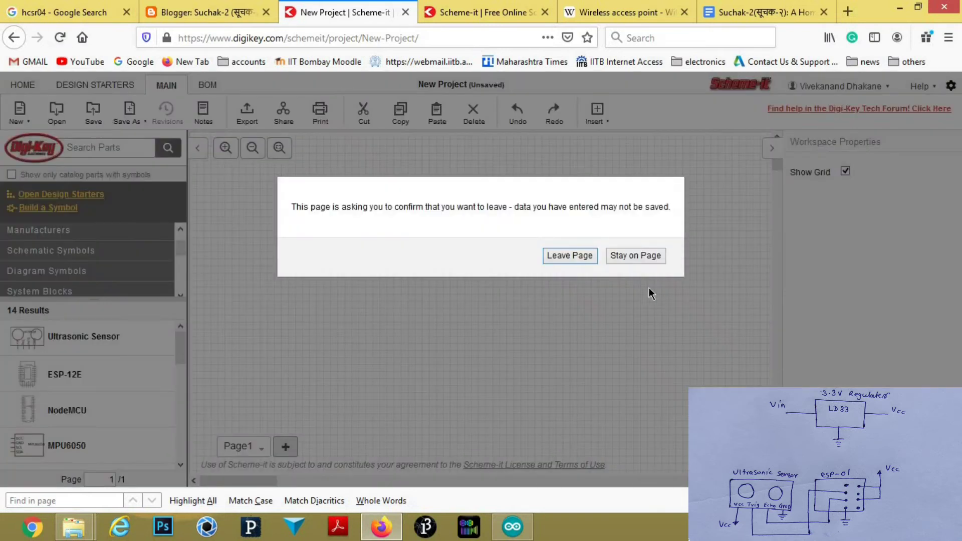
click(588, 253)
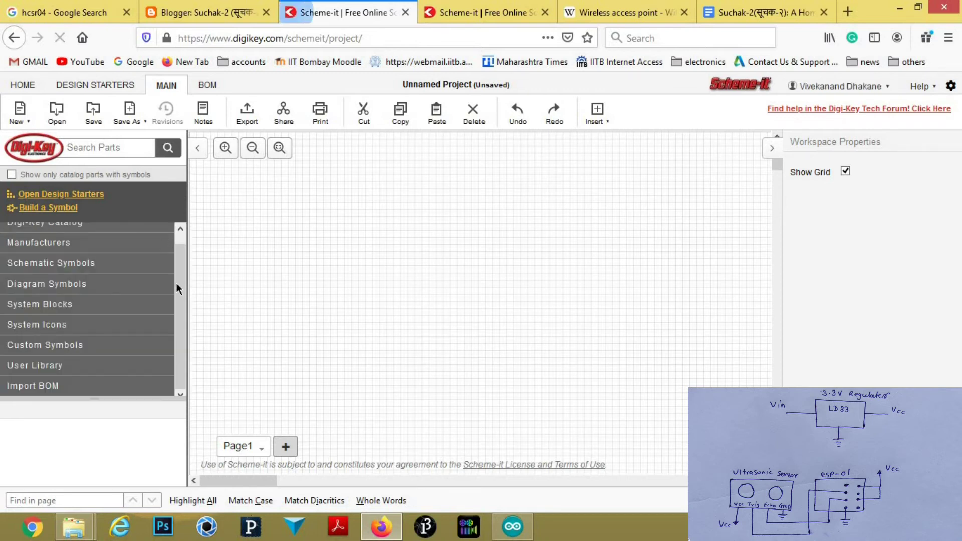
click(42, 373)
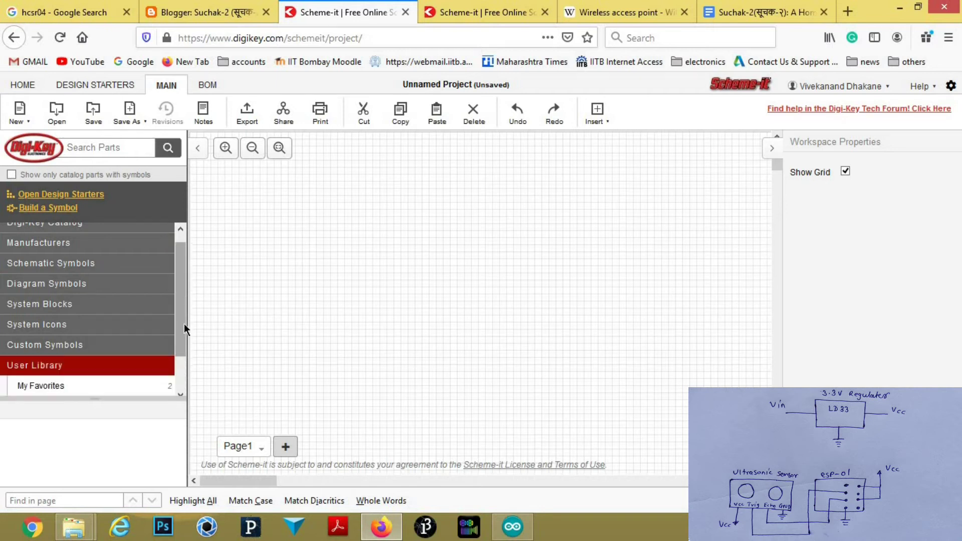
scroll(185, 323, down, 1)
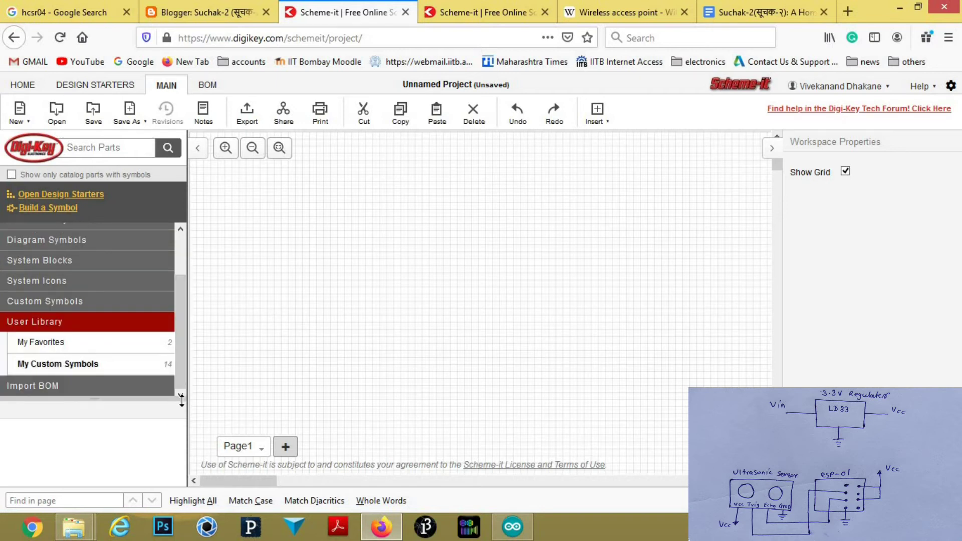
drag(129, 441, 382, 262)
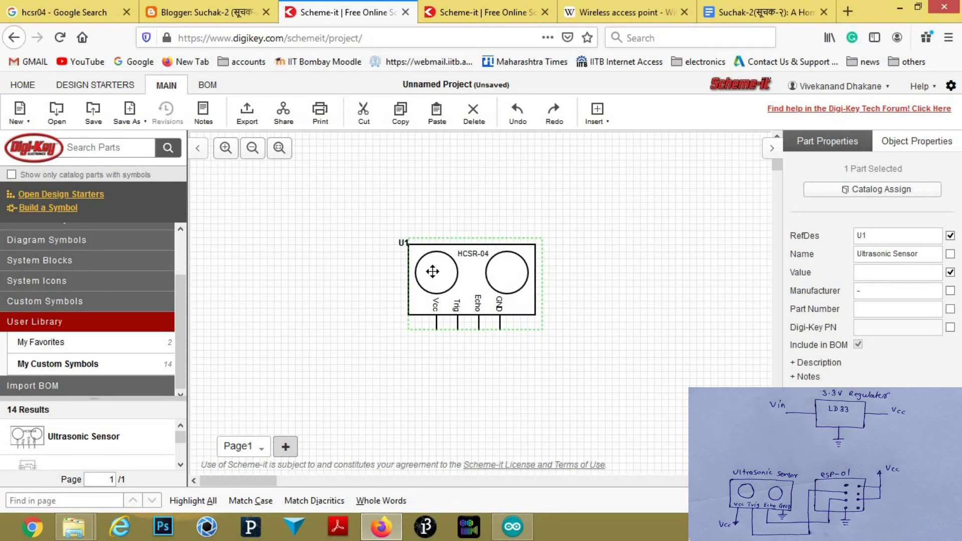
click(332, 285)
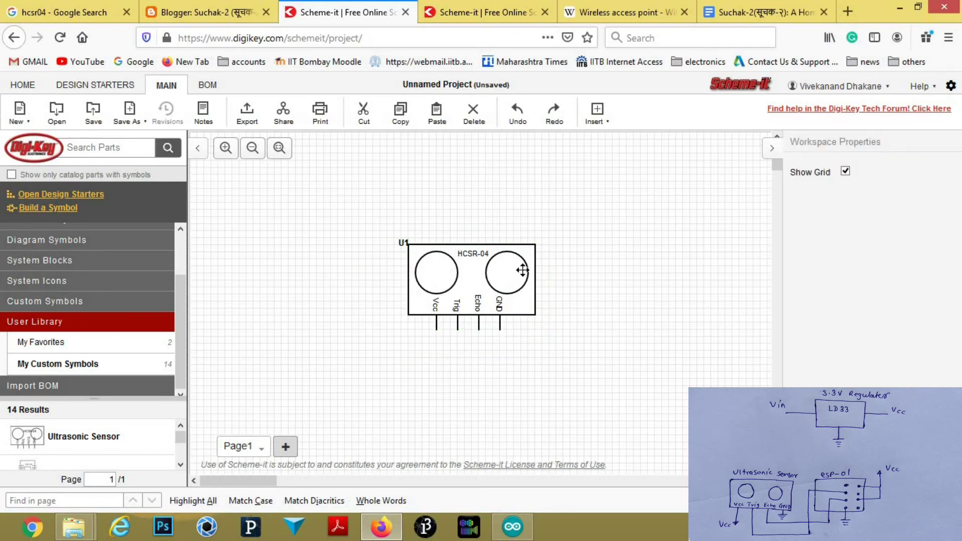
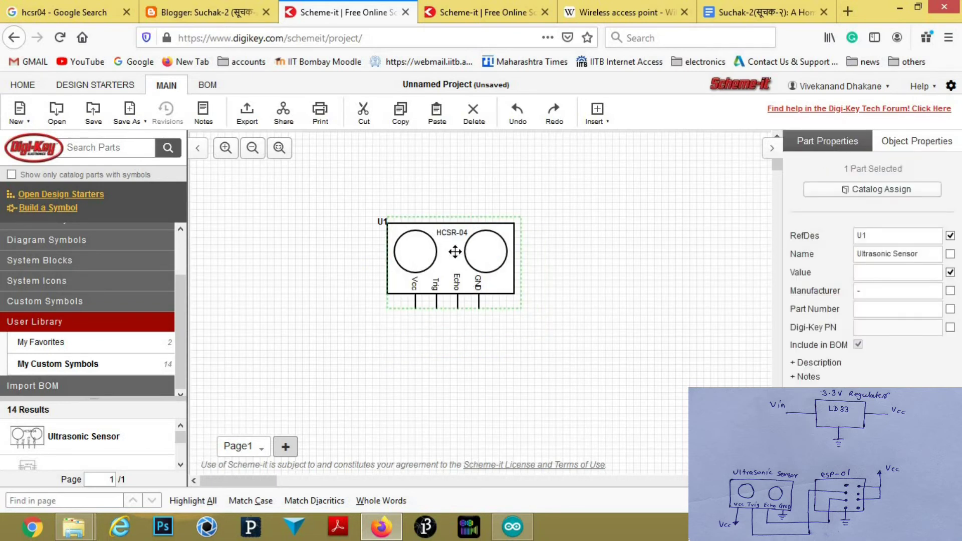
- Save the project under the name Station Point
click(95, 112)
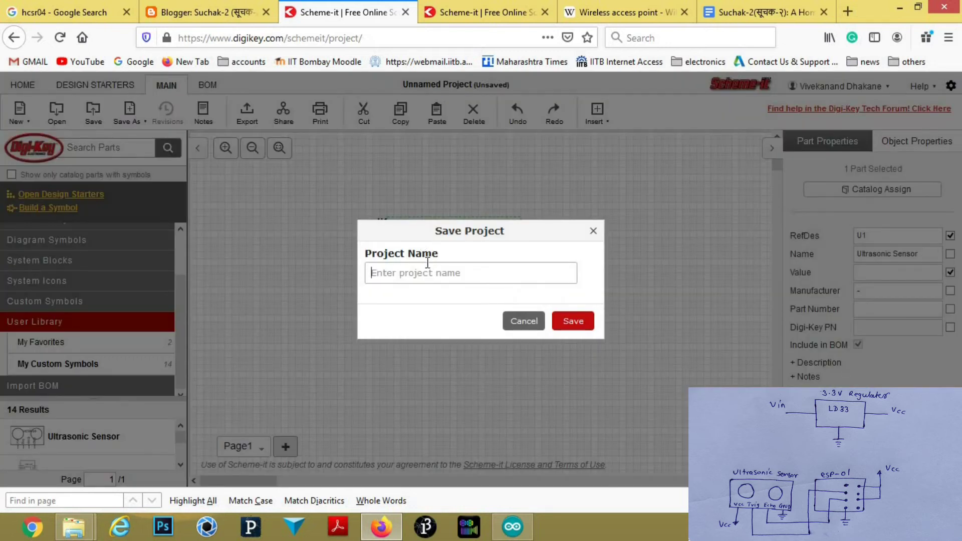
text(Station Point)
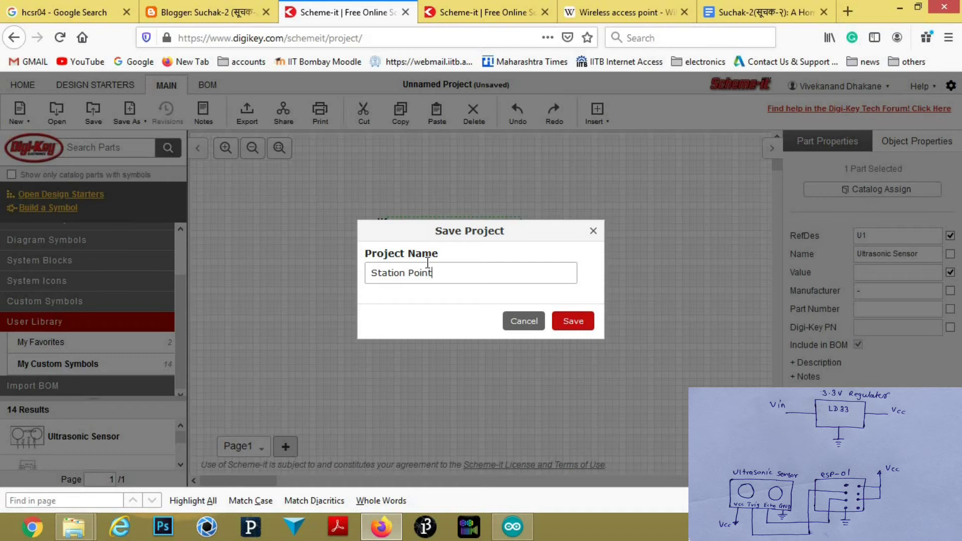
click(572, 322)
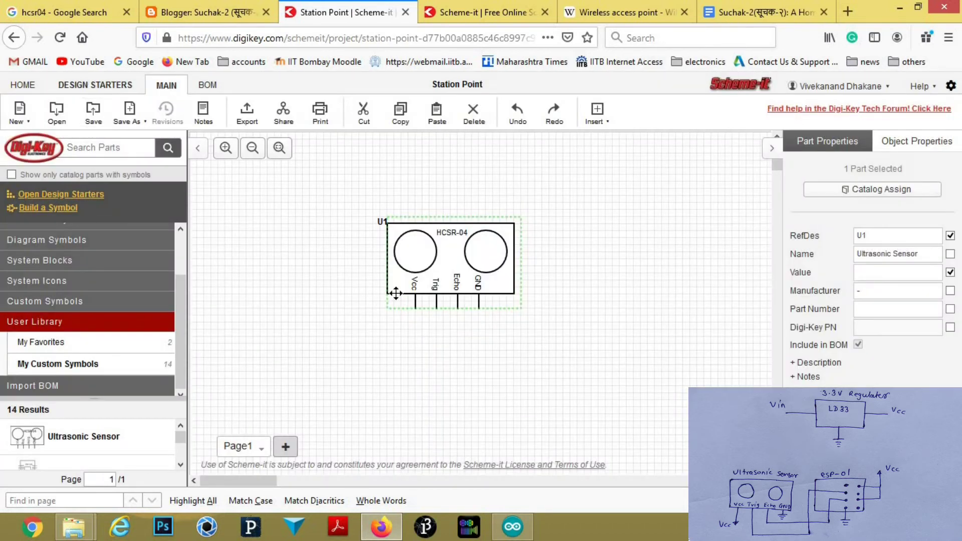
- Move the ultrasonic sensor toward the left of the sheet and place the esp8266-01 custom symbol to its right
drag(448, 251, 318, 284)
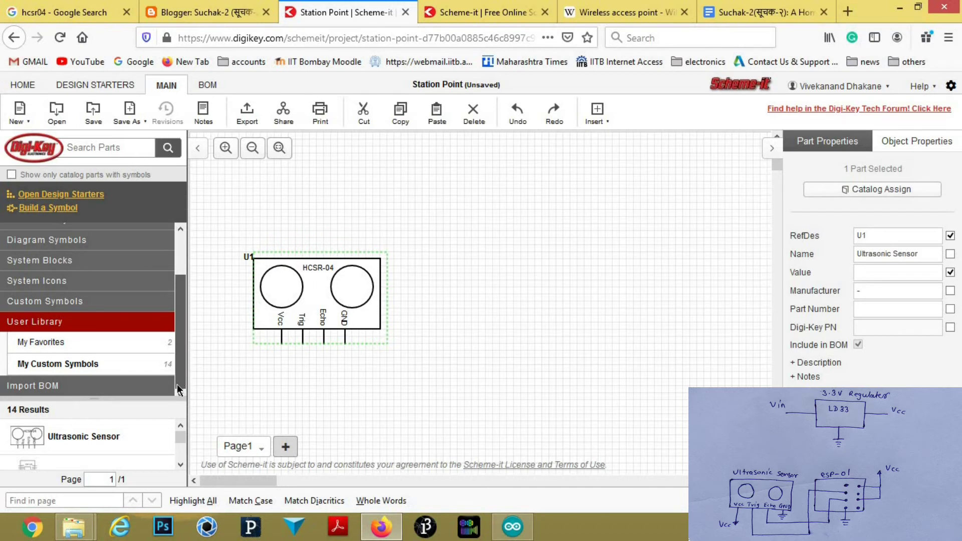
drag(150, 397, 145, 299)
scroll(180, 356, down, 3)
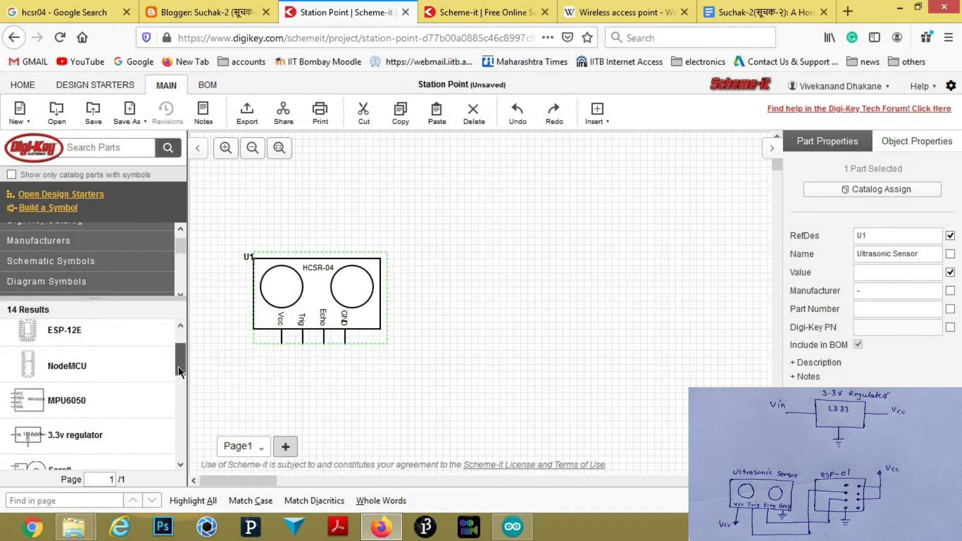
scroll(177, 372, down, 4)
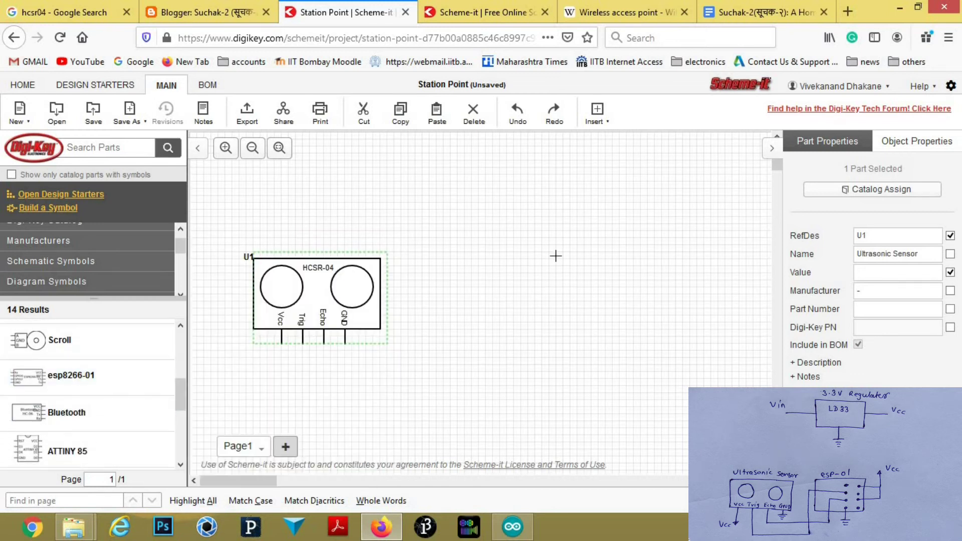
click(449, 281)
drag(448, 281, 493, 254)
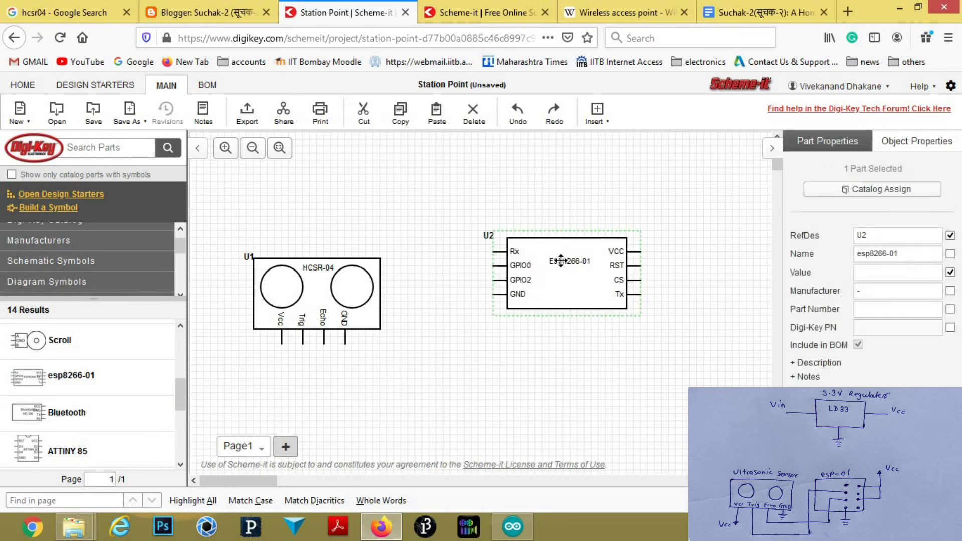
- Adjust the spacing by shifting the ESP8266-01 slightly left and the ultrasonic sensor slightly up and right
drag(577, 264, 596, 270)
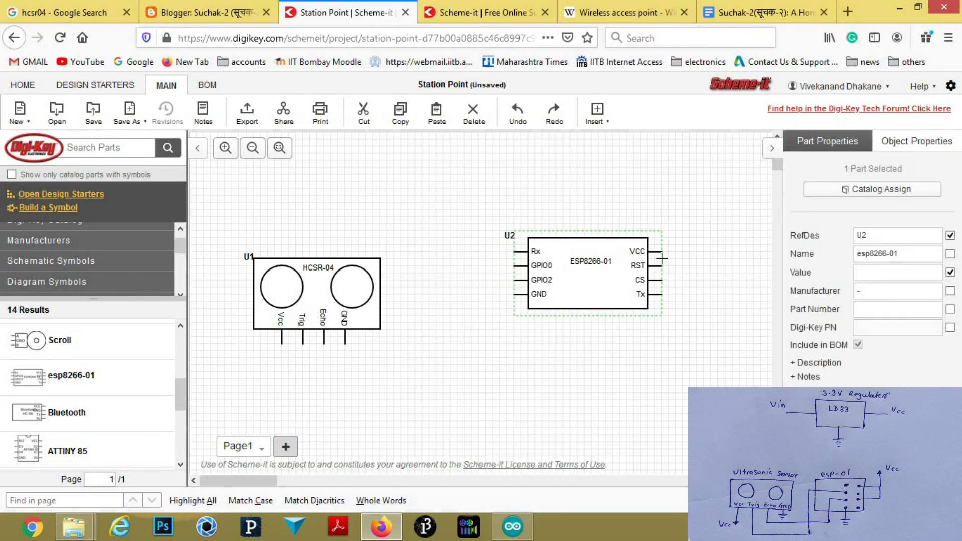
drag(531, 269, 496, 269)
click(336, 271)
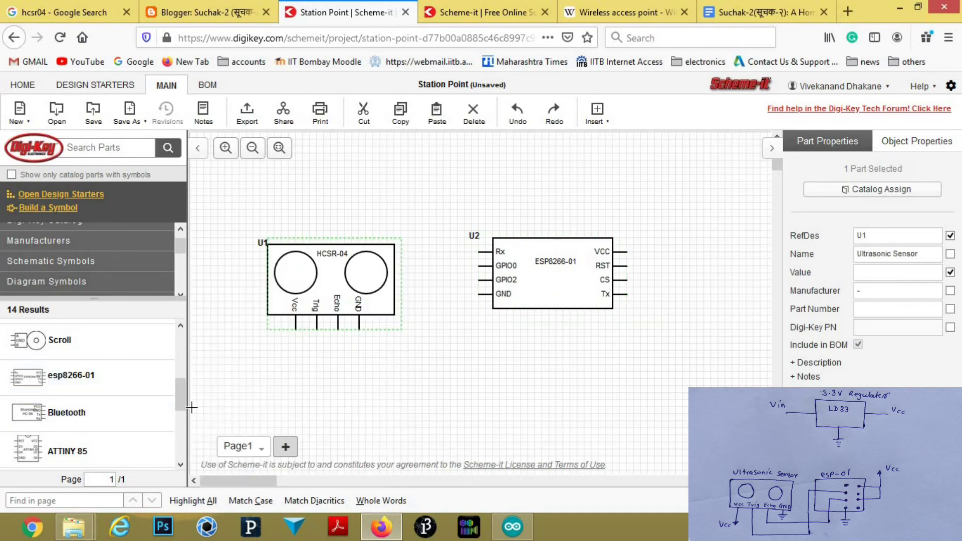
- Place the 3.3v regulator custom symbol above and between the two parts, and shift the ultrasonic sensor slightly down and right
drag(178, 413, 179, 435)
scroll(179, 435, down, 1)
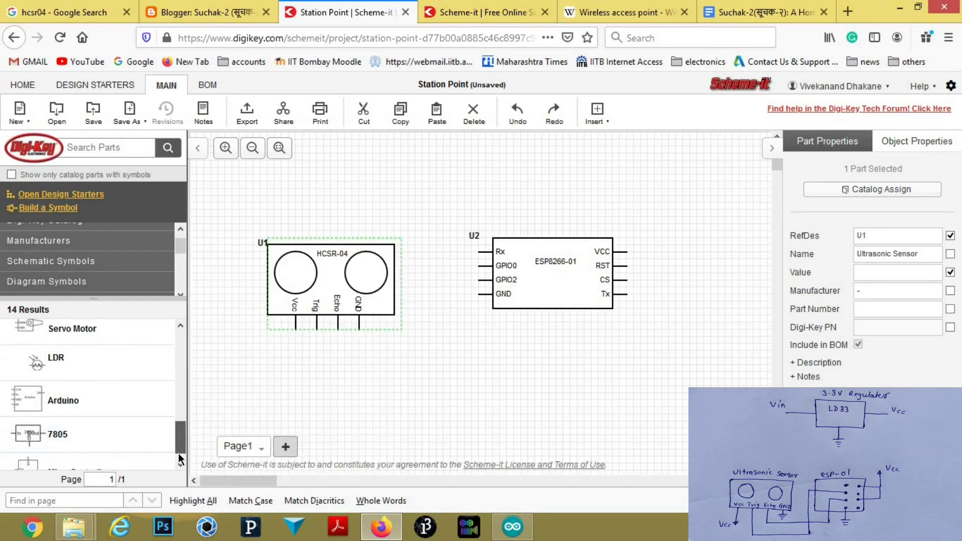
scroll(178, 452, down, 1)
mouse_move(181, 443)
mouse_down()
mouse_move(184, 344)
mouse_move(180, 454)
mouse_up()
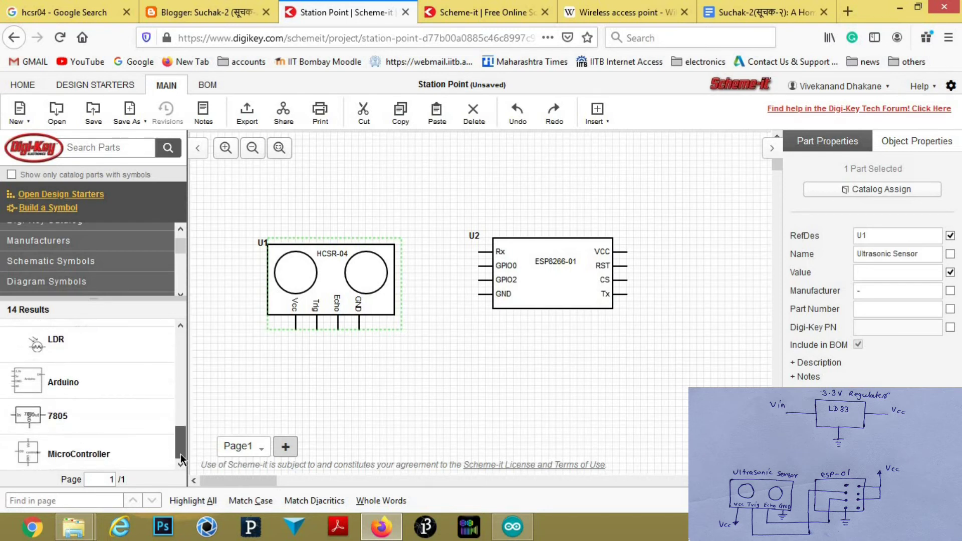
drag(65, 416, 312, 343)
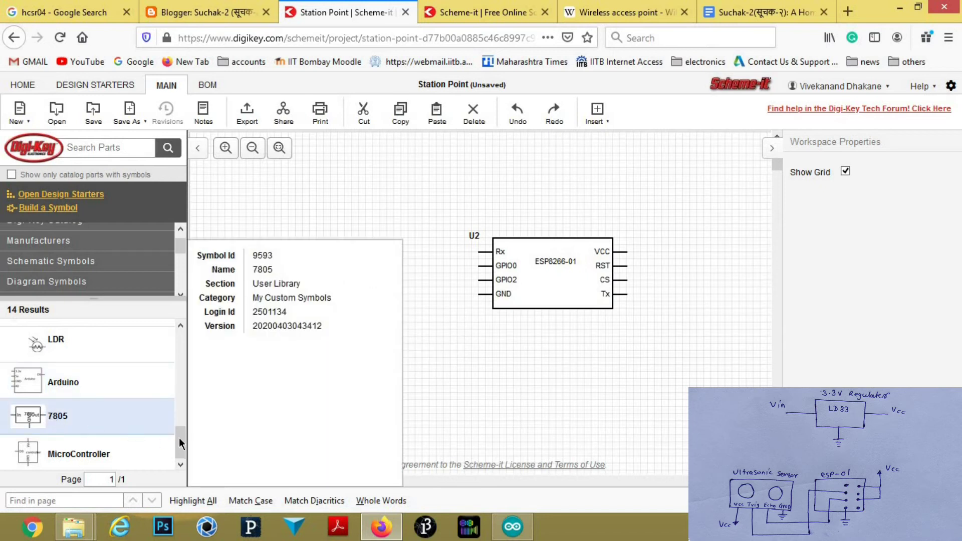
drag(178, 453, 175, 368)
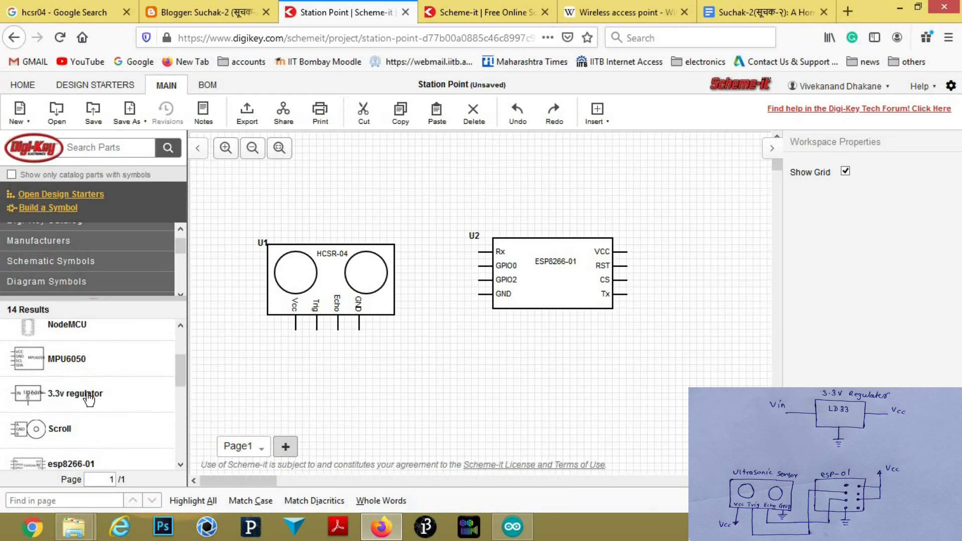
mouse_move(86, 397)
drag(88, 394, 636, 290)
drag(580, 232, 384, 157)
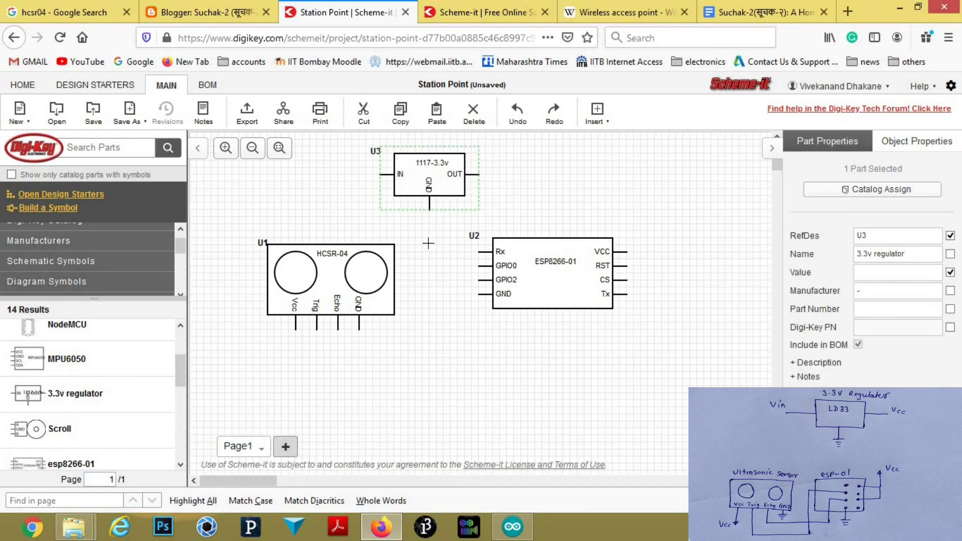
click(331, 283)
drag(406, 319, 406, 320)
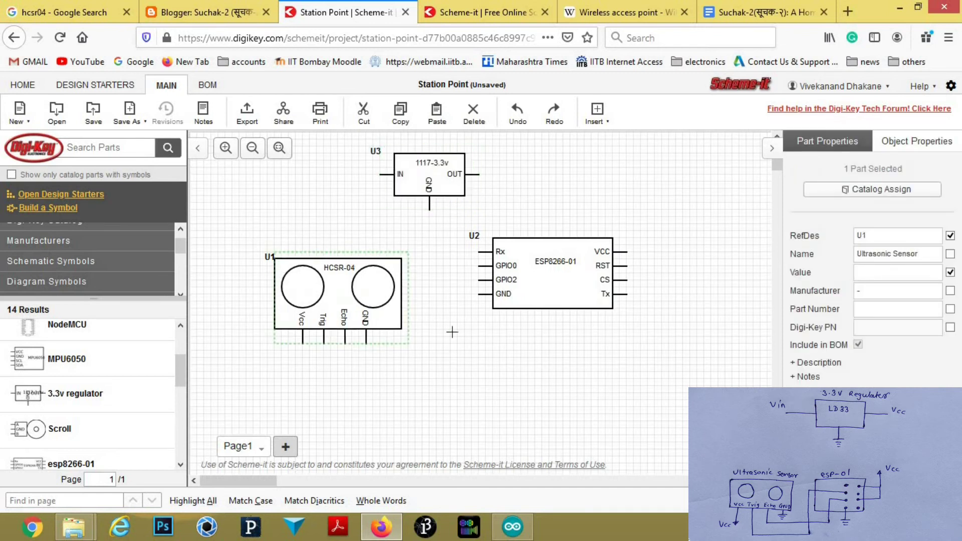
- Place an EARTH GND symbol from the Ports schematic symbols directly below the regulator's GND pin
mouse_move(174, 356)
mouse_move(102, 290)
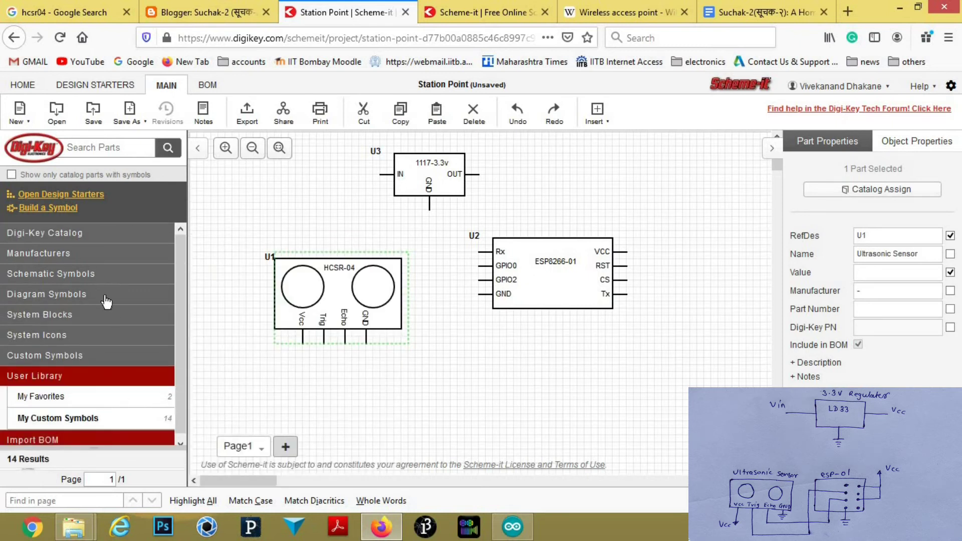
click(90, 281)
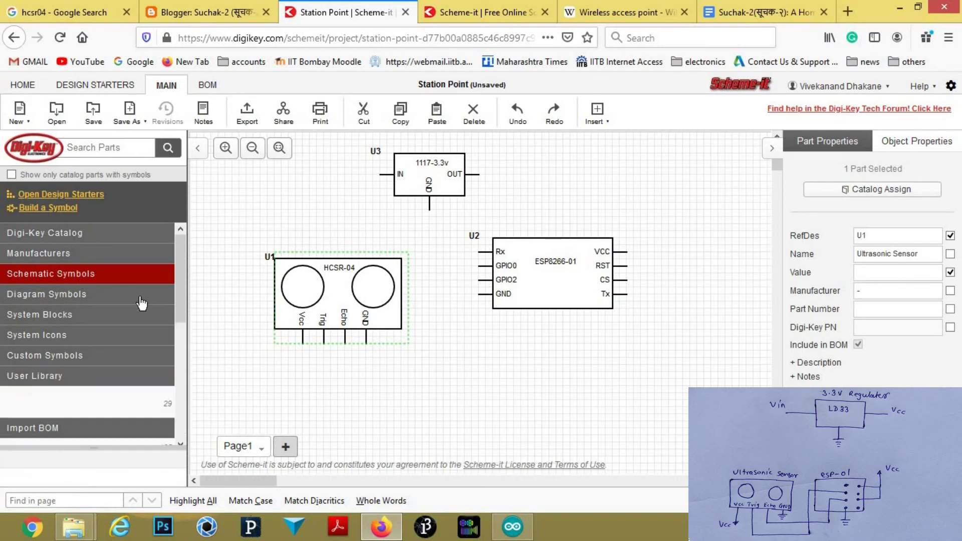
scroll(180, 350, down, 5)
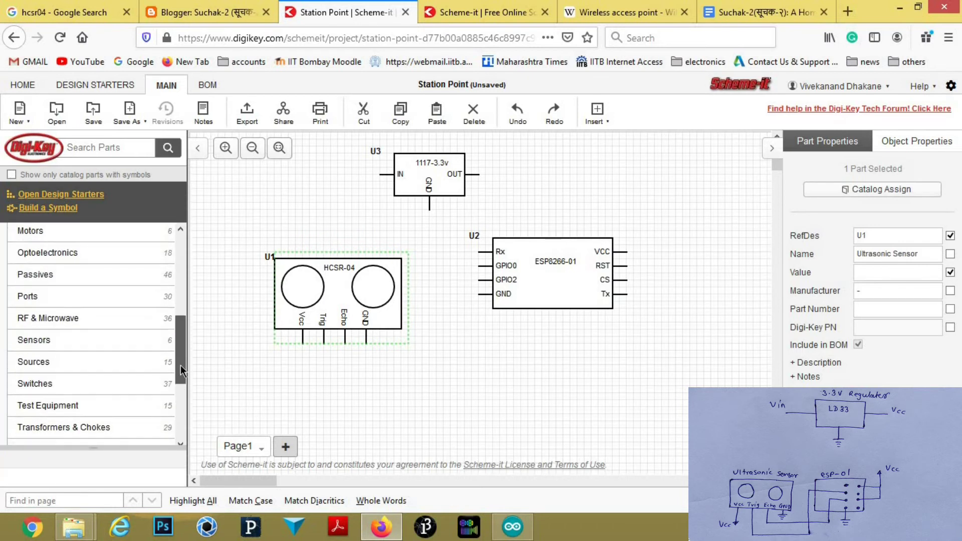
click(102, 286)
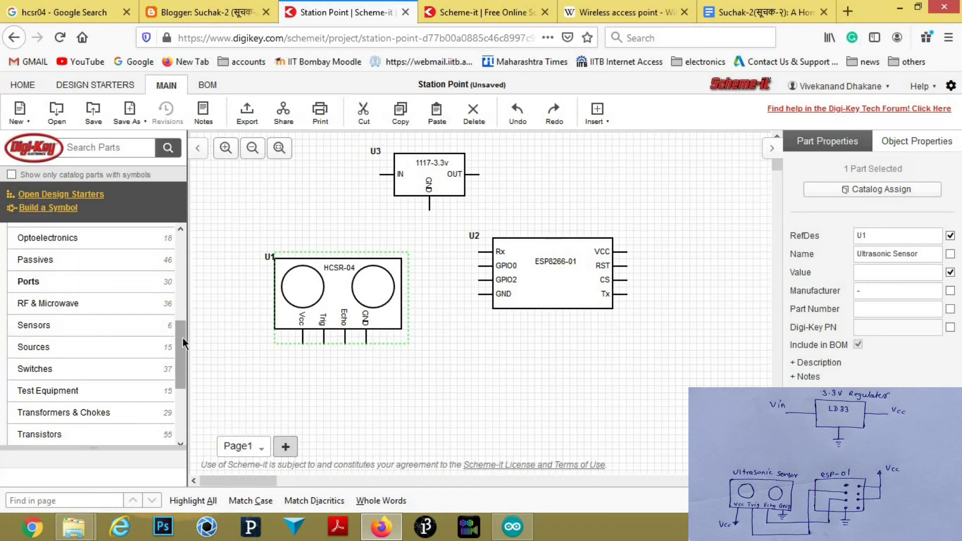
scroll(183, 341, down, 2)
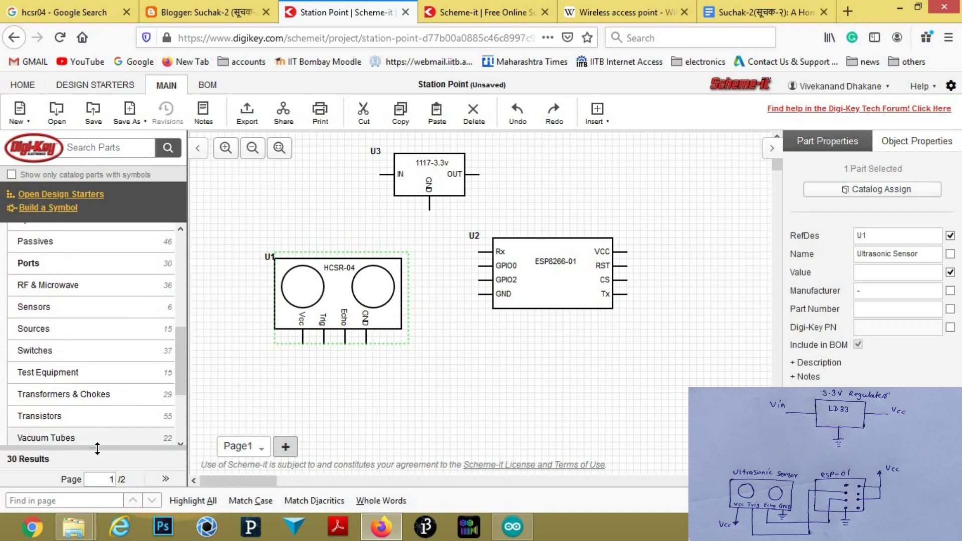
drag(97, 445, 97, 290)
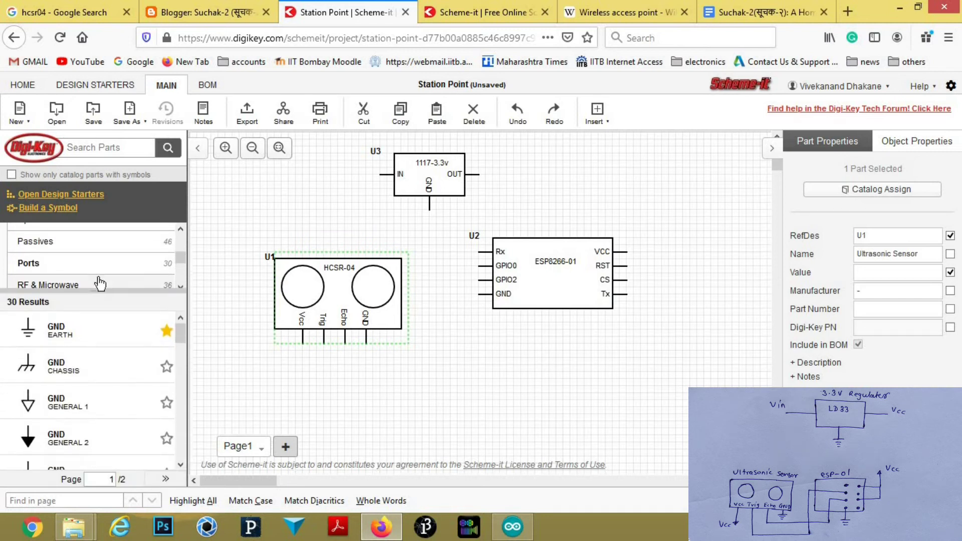
mouse_move(160, 336)
drag(160, 336, 416, 269)
drag(424, 236, 429, 231)
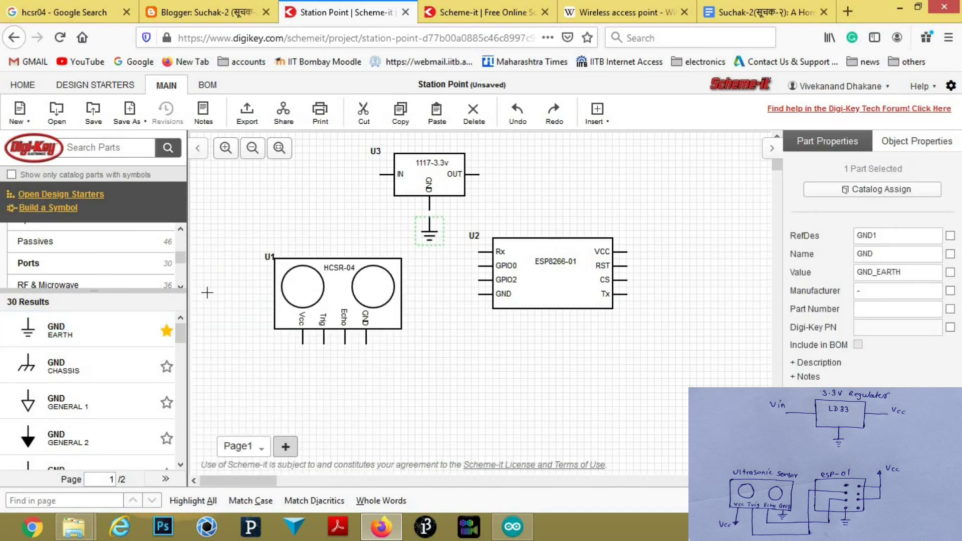
- Place a SINGLE voltage source from the Sources schematic symbols to the left of the regulator, above the ultrasonic sensor
drag(183, 332, 184, 374)
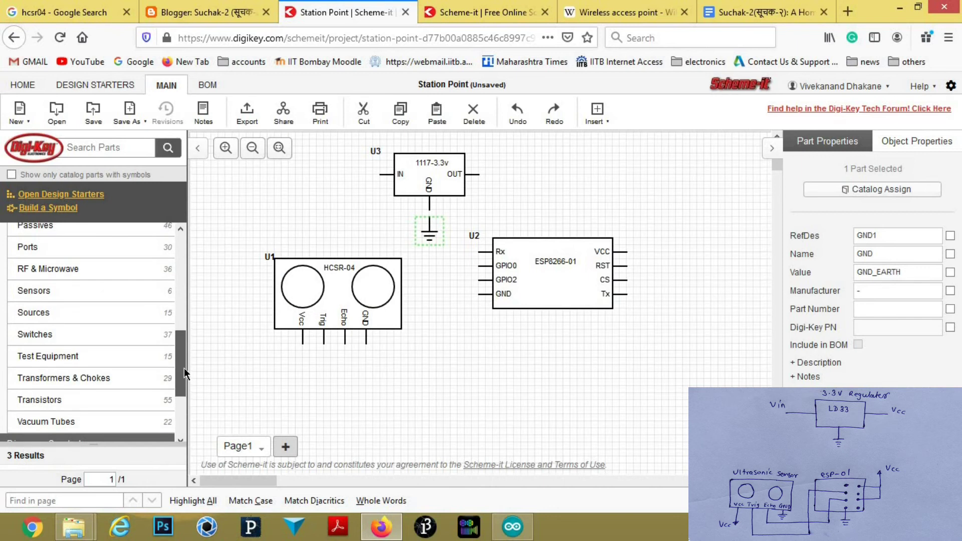
click(69, 318)
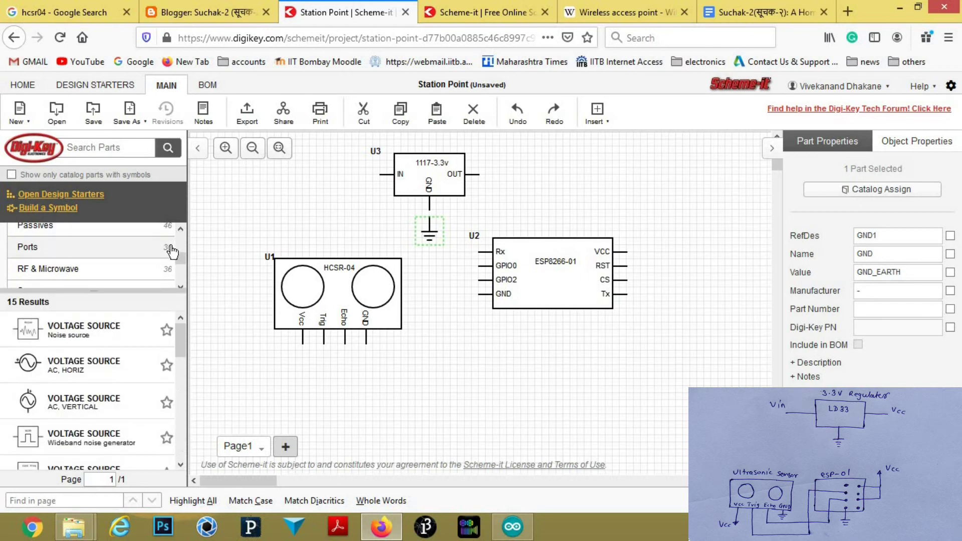
drag(182, 347, 181, 391)
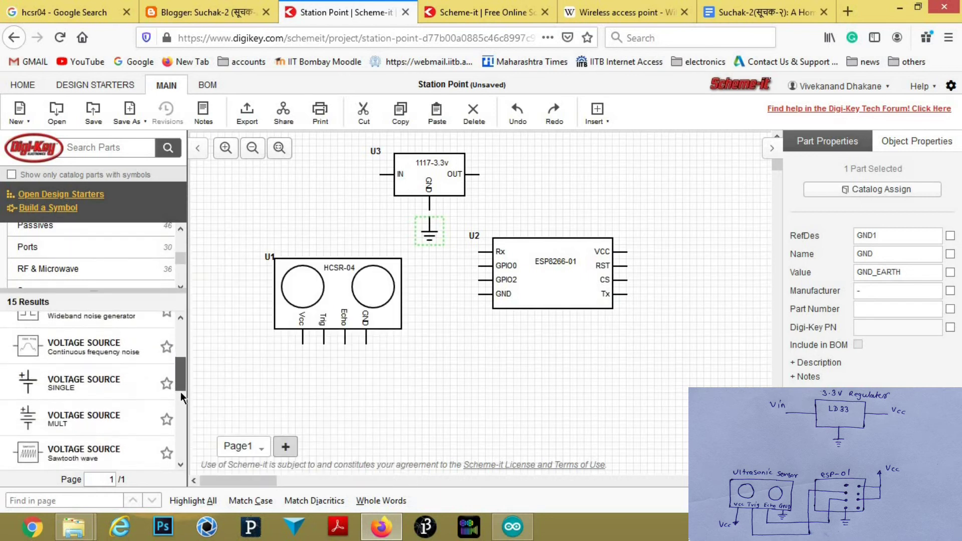
drag(100, 355, 239, 198)
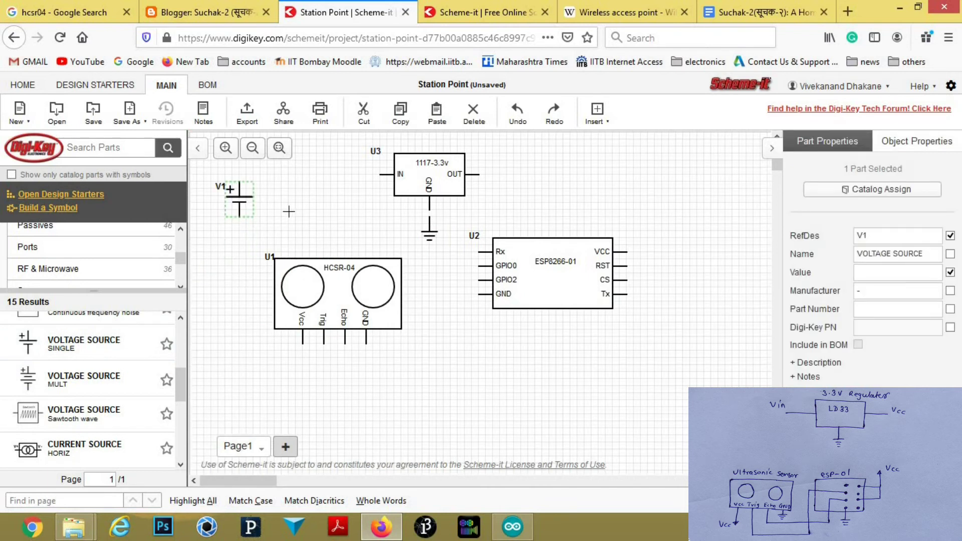
- Wire the voltage source's positive terminal to the regulator's IN pin and the regulator's GND pin to the earth symbol
click(273, 184)
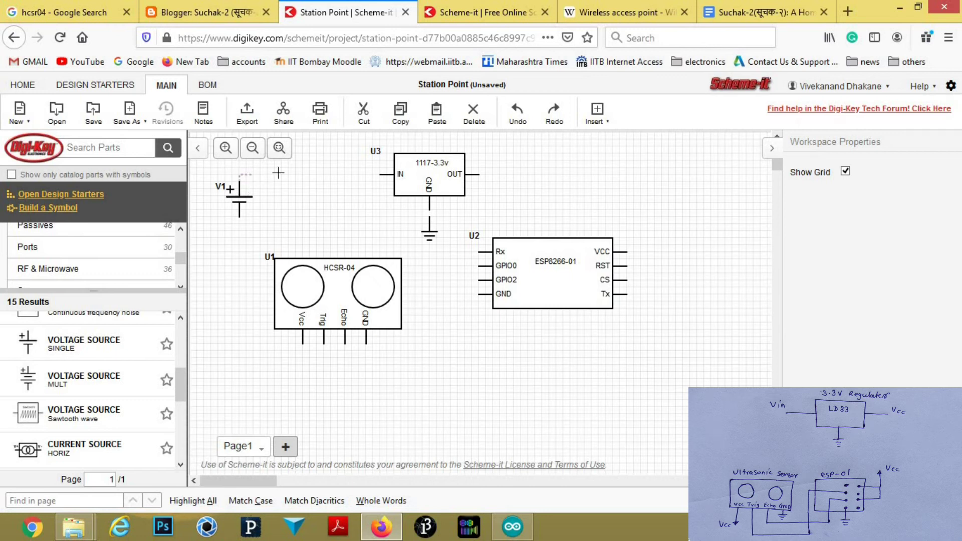
drag(335, 175, 380, 174)
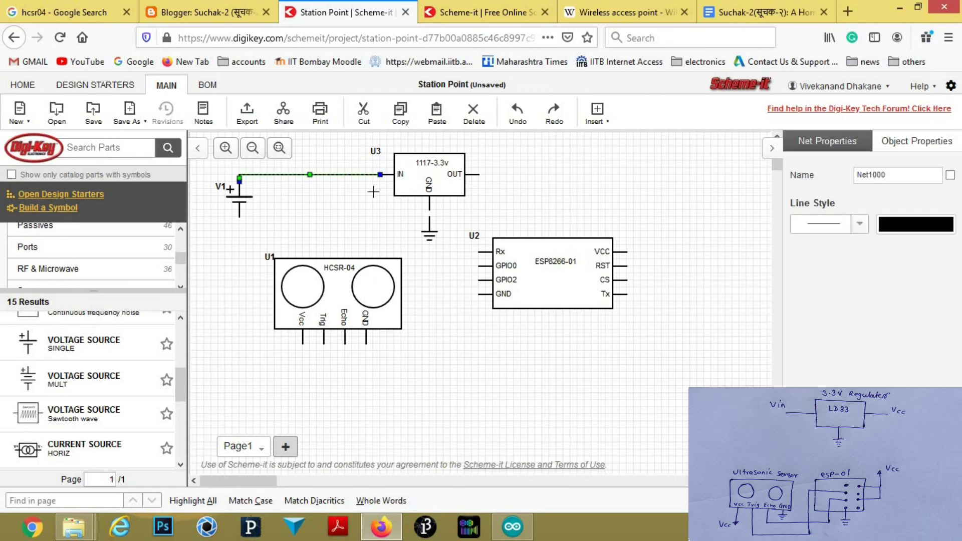
click(466, 273)
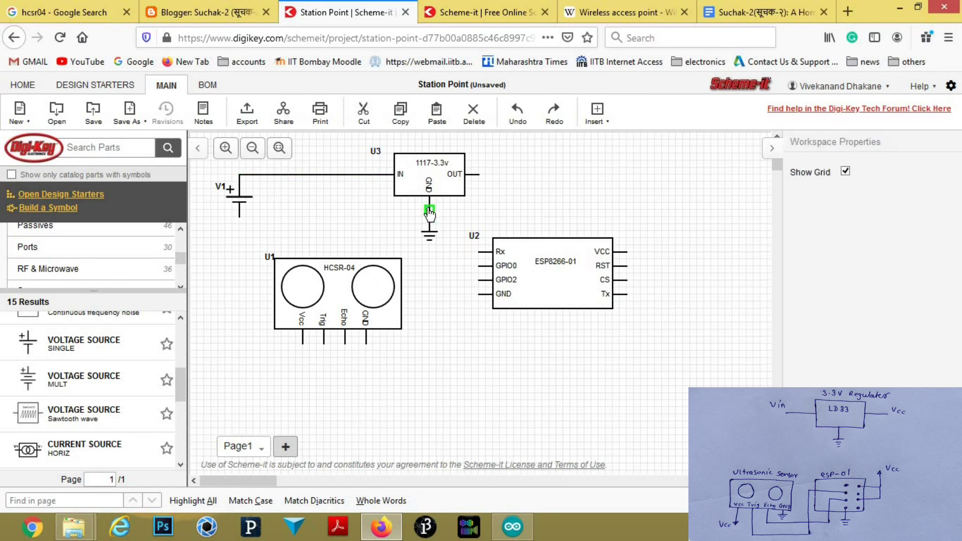
click(430, 221)
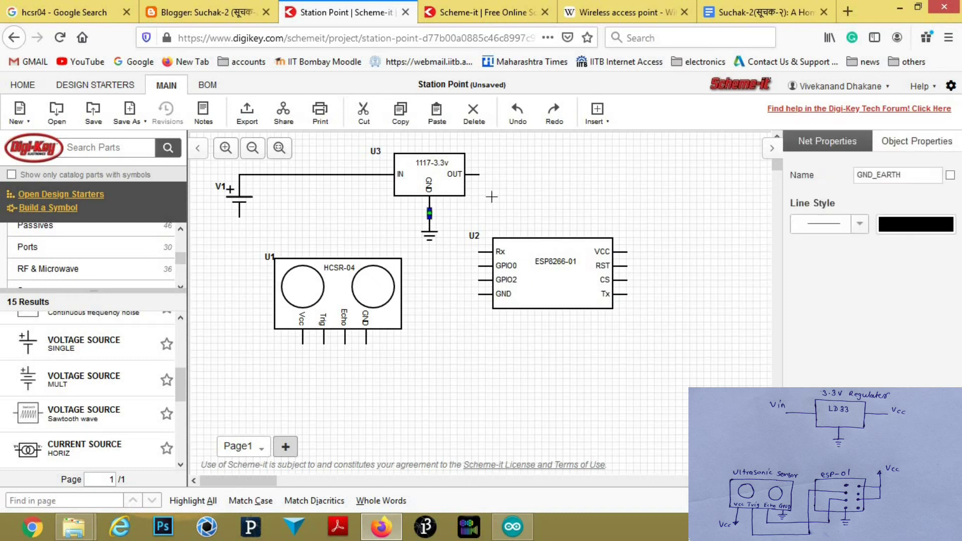
- Wire the regulator's OUT pin to the ESP8266-01's VCC and route the ultrasonic sensor's Vcc pin to that output line
click(483, 180)
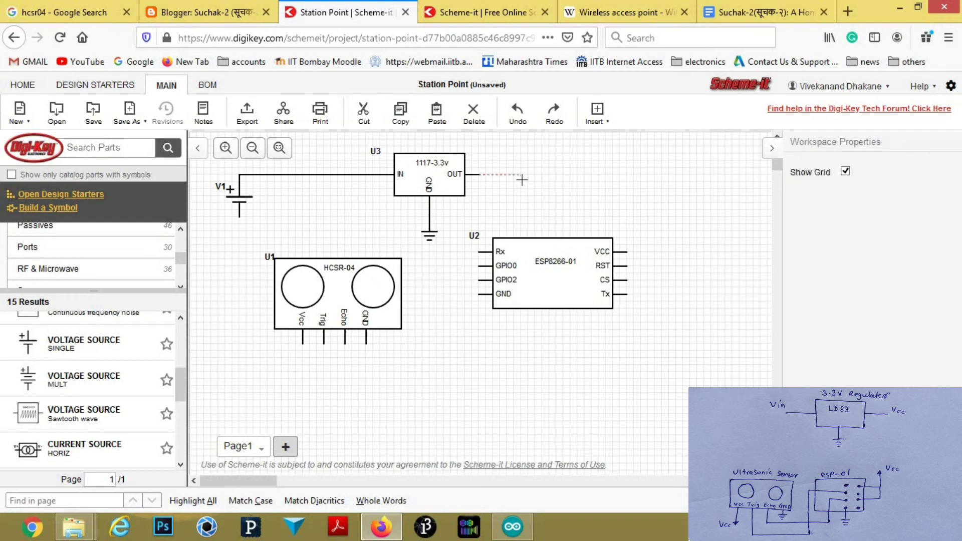
drag(571, 200, 628, 252)
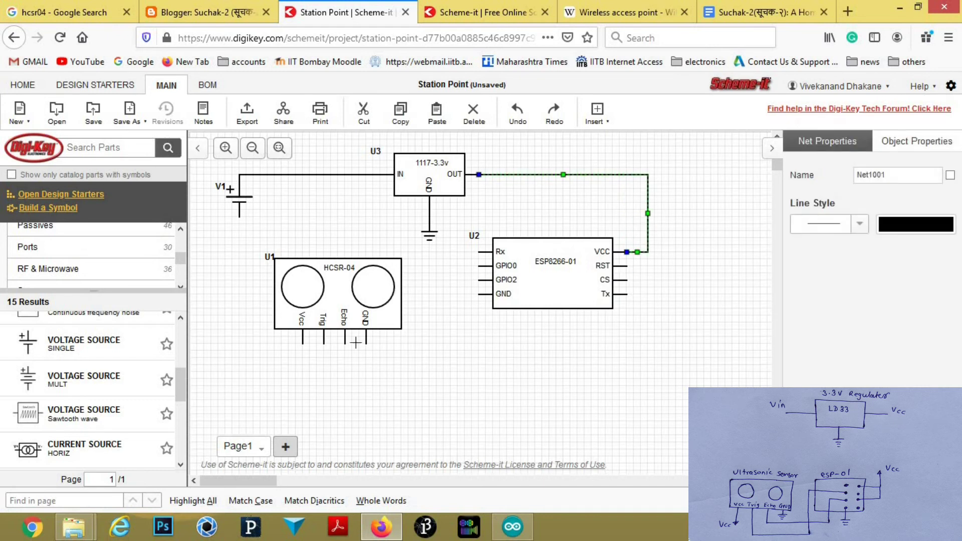
drag(304, 351, 257, 355)
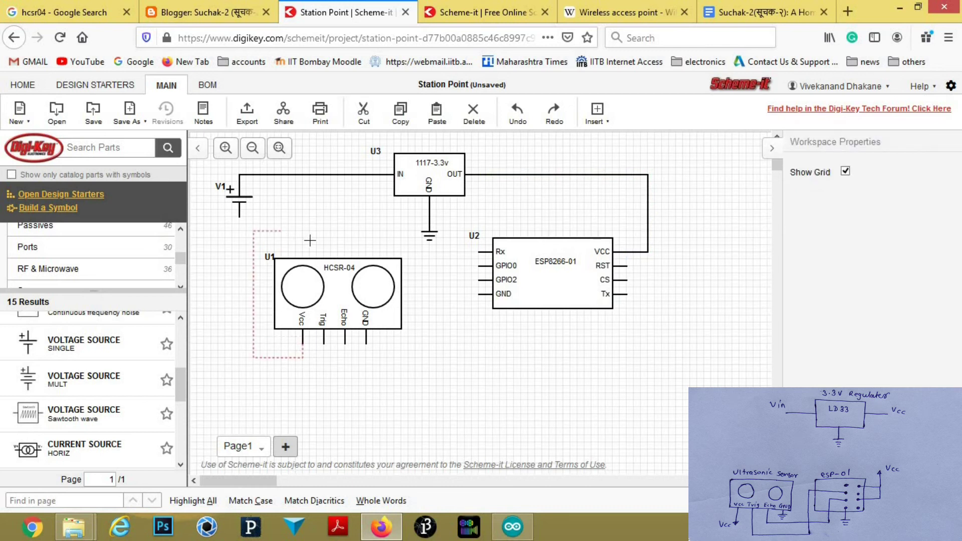
drag(310, 241, 427, 254)
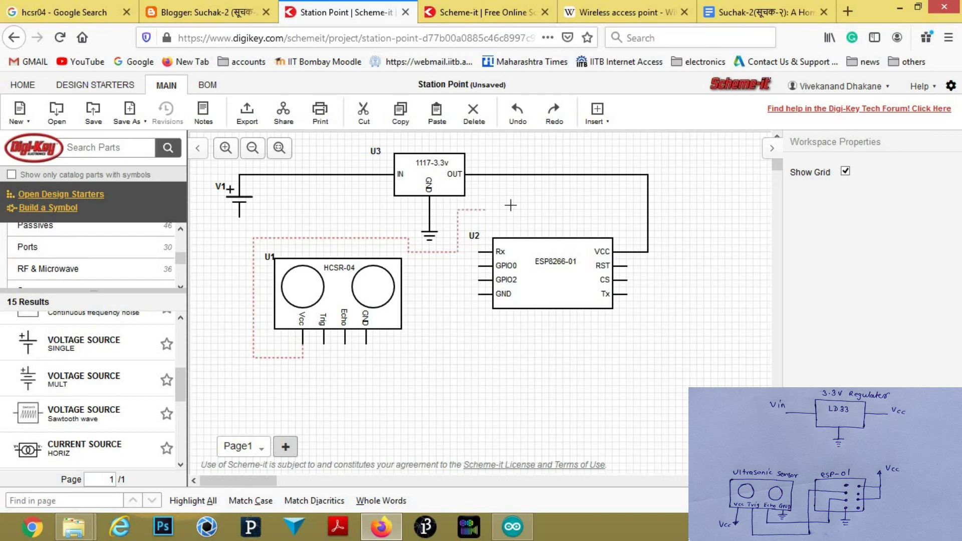
drag(509, 204, 500, 175)
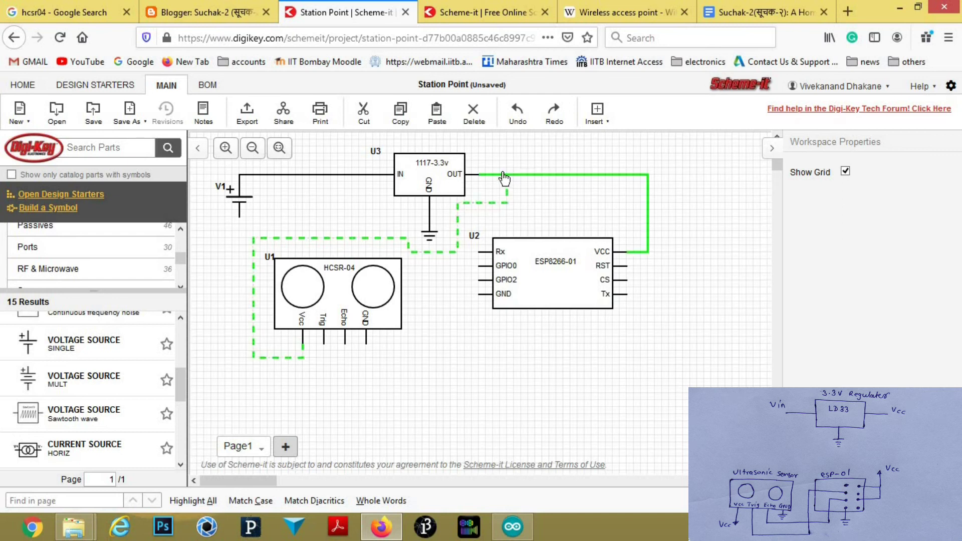
- Shift the ESP8266-01 slightly down and right, and wire its GPIO0 pin to the ultrasonic sensor's Trig pin
click(547, 292)
drag(568, 309, 589, 330)
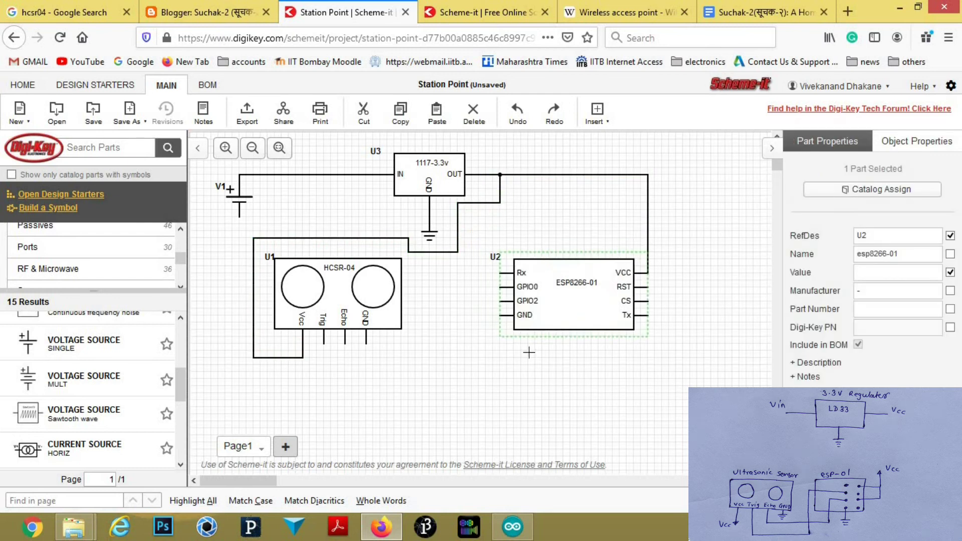
click(489, 375)
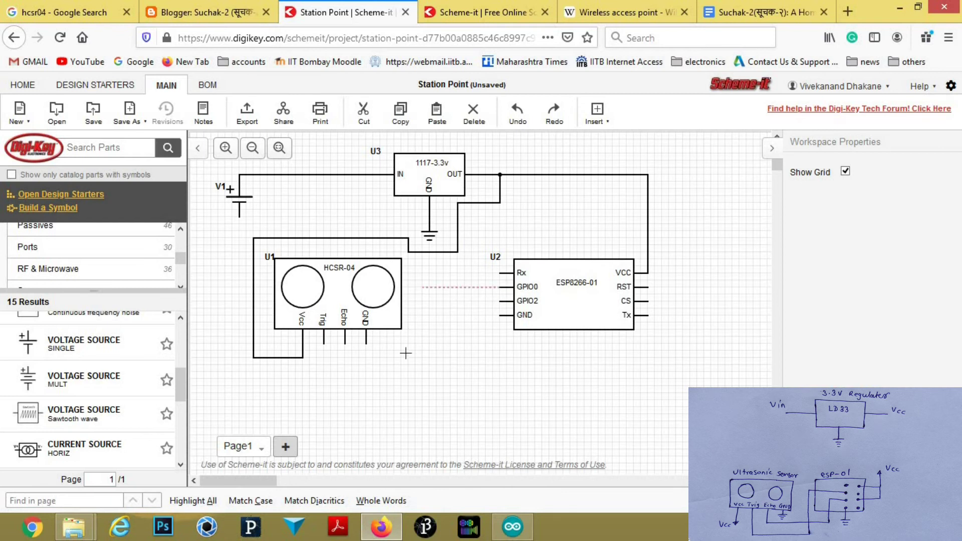
drag(345, 375, 323, 344)
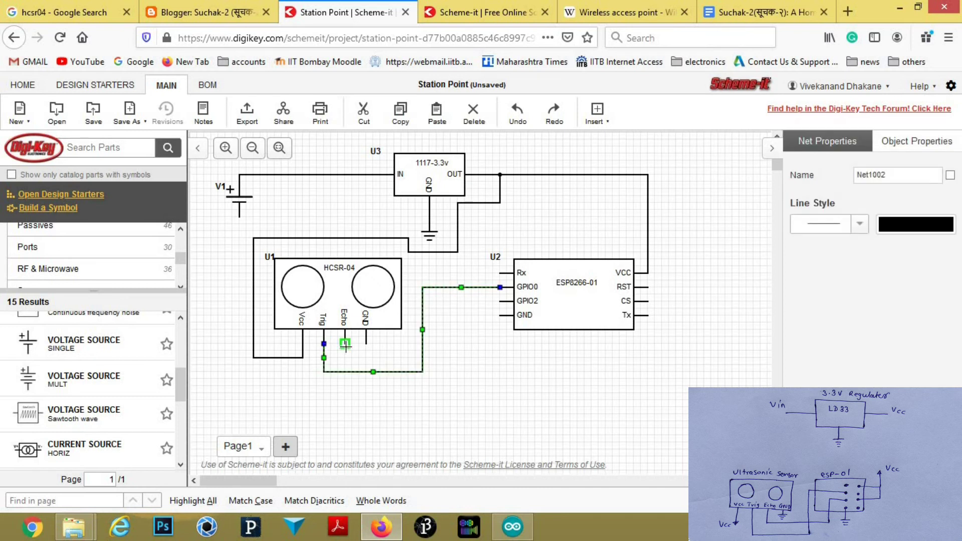
- Wire the ultrasonic sensor's Echo pin to the ESP8266-01's GPIO2 pin
click(411, 395)
drag(485, 364, 468, 348)
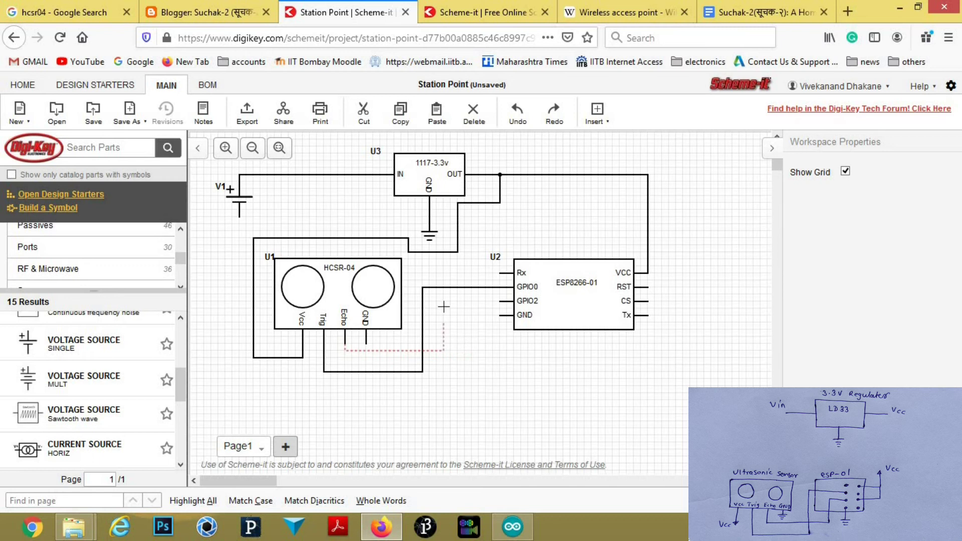
drag(480, 301, 500, 301)
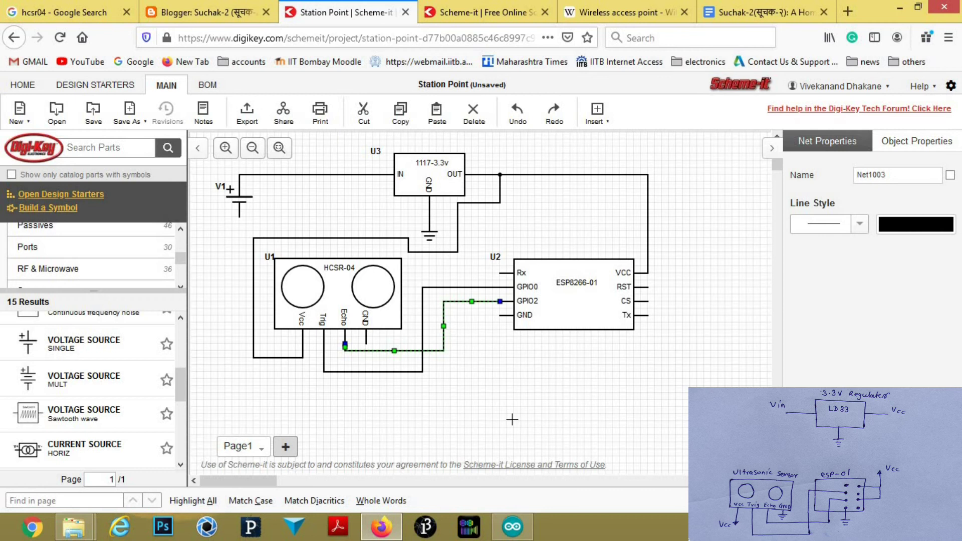
- Copy the earth ground symbol, paste it below and left of the ESP8266-01, and wire it to the module's GND pin
click(430, 226)
click(430, 234)
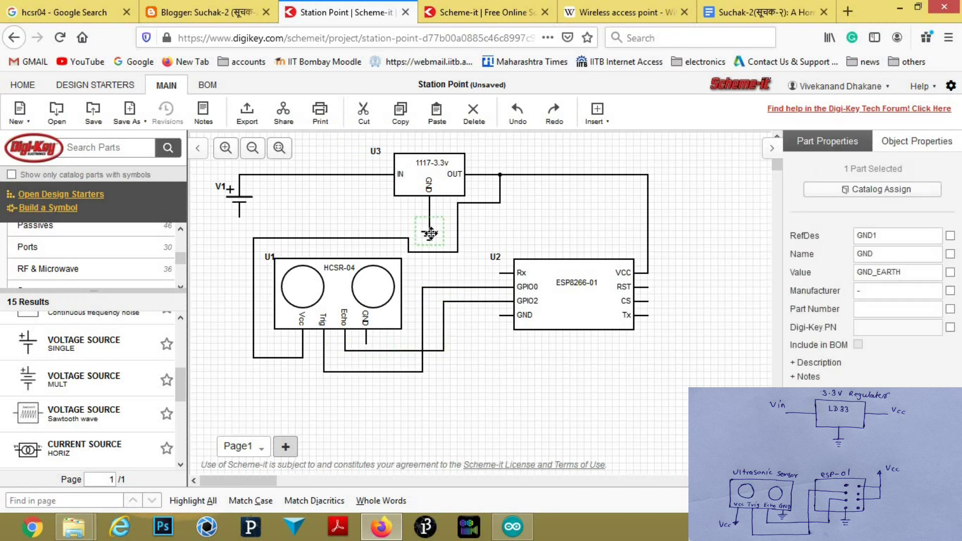
key(ctrl+c)
click(473, 338)
key(ctrl+v)
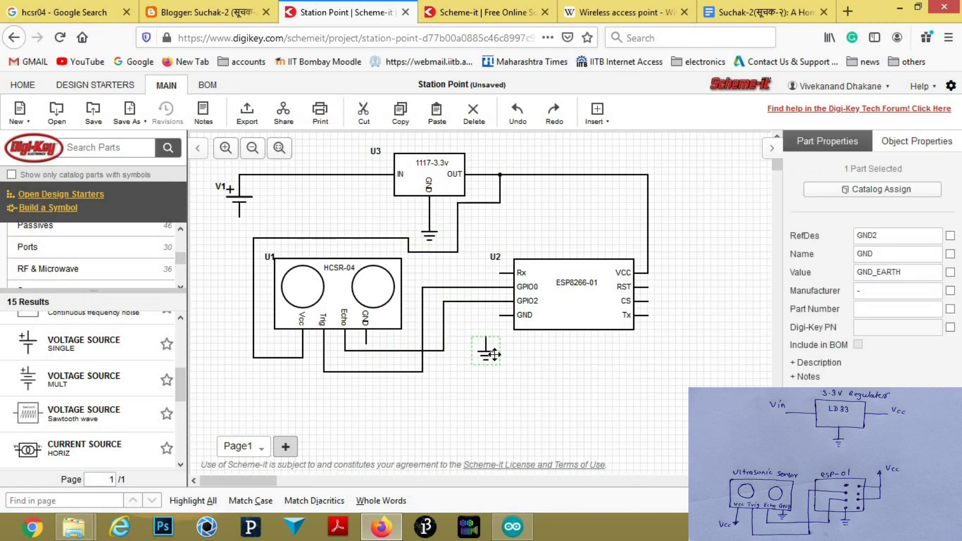
drag(499, 316, 485, 347)
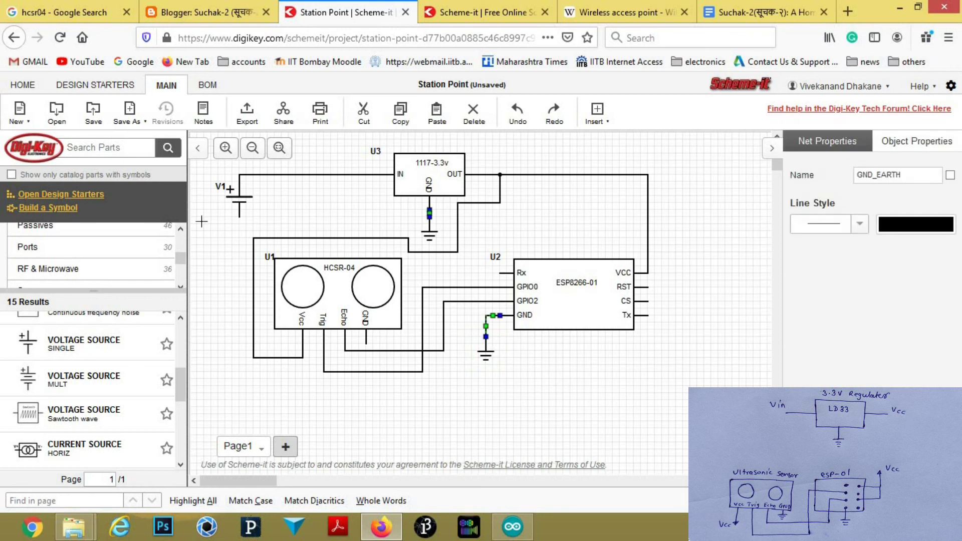
click(381, 247)
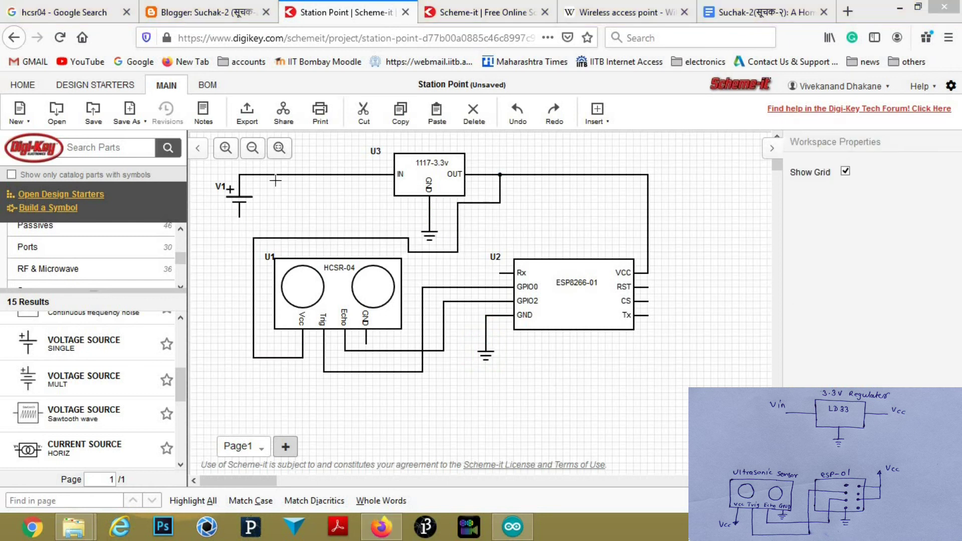
- Paste another earth ground symbol below voltage source V1 and connect it to the source's negative terminal
click(428, 234)
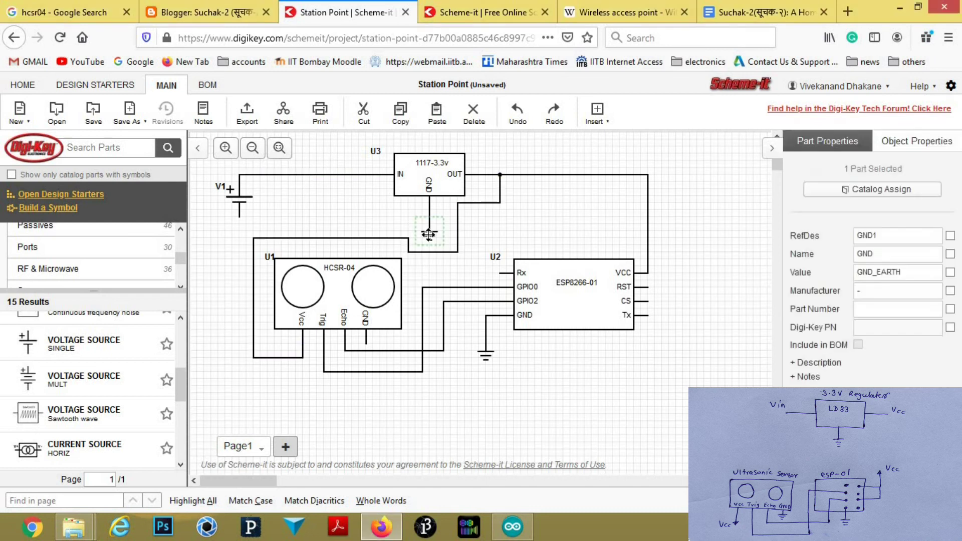
click(234, 233)
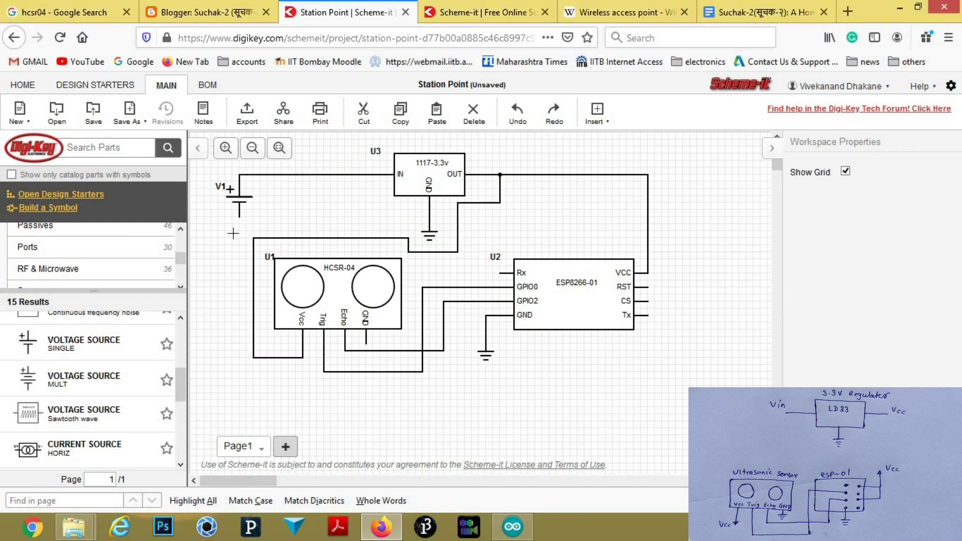
key(ctrl+v)
mouse_move(245, 255)
mouse_down()
mouse_move(239, 261)
mouse_move(239, 226)
mouse_move(239, 234)
mouse_up()
click(260, 217)
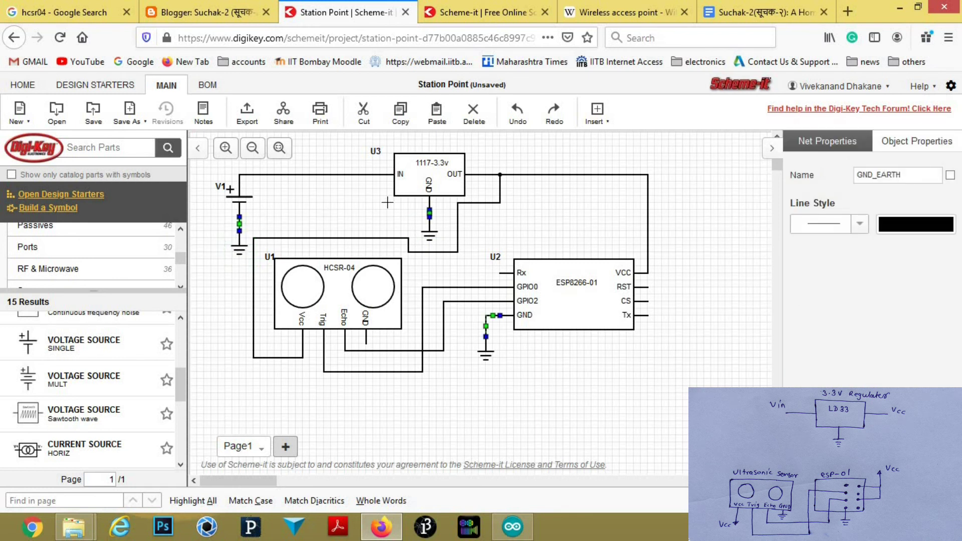
click(509, 295)
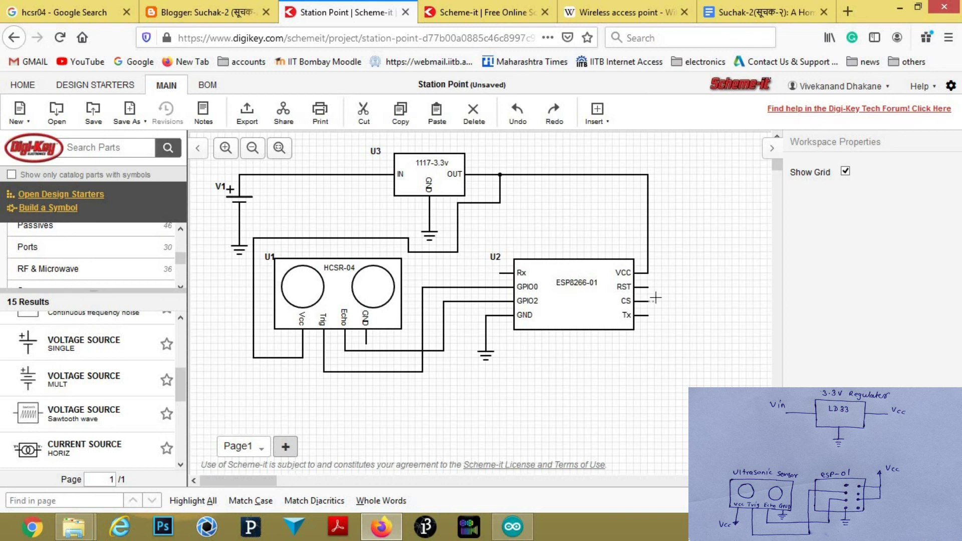
- Wire the ESP8266-01's VCC pin to its CS pin
click(650, 273)
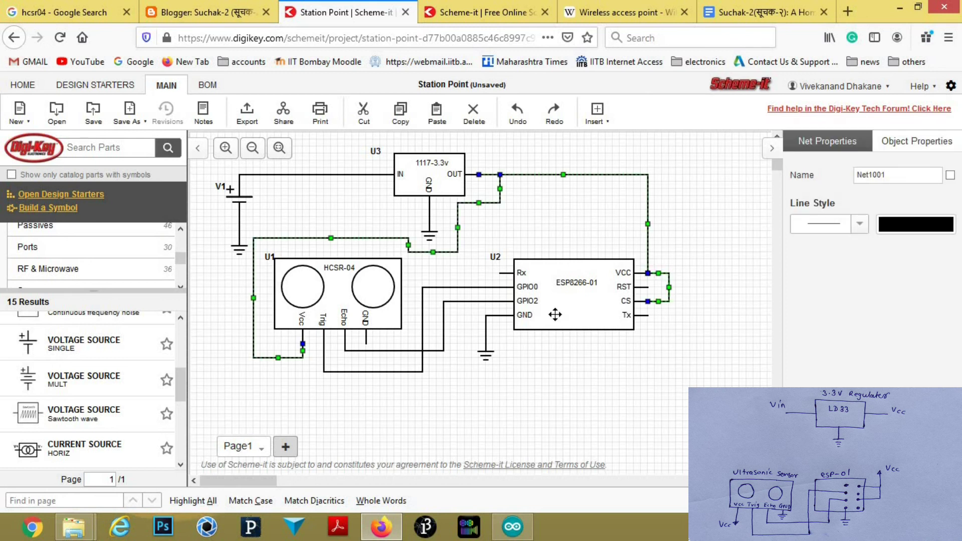
click(582, 347)
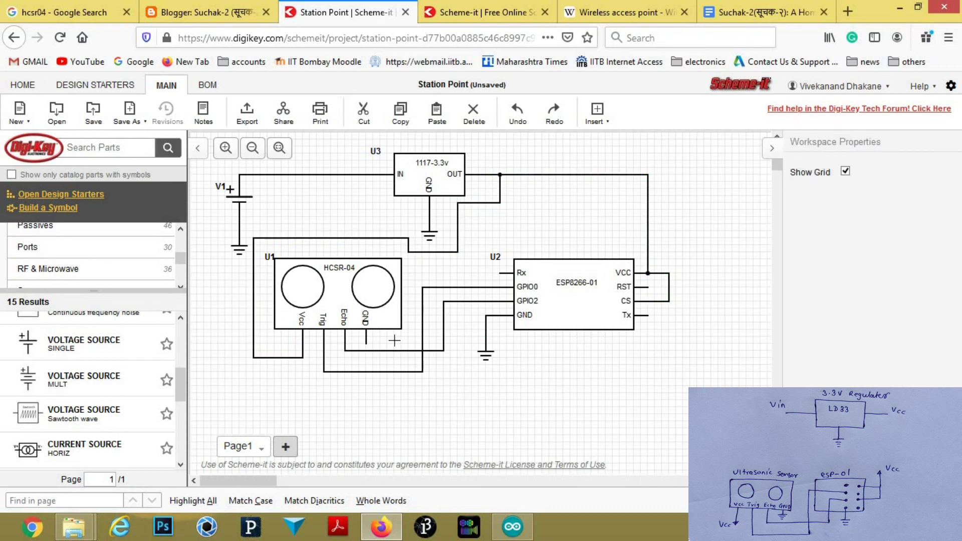
- Export the current page's active area as a PDF document with A4 paper size in portrait orientation
click(247, 116)
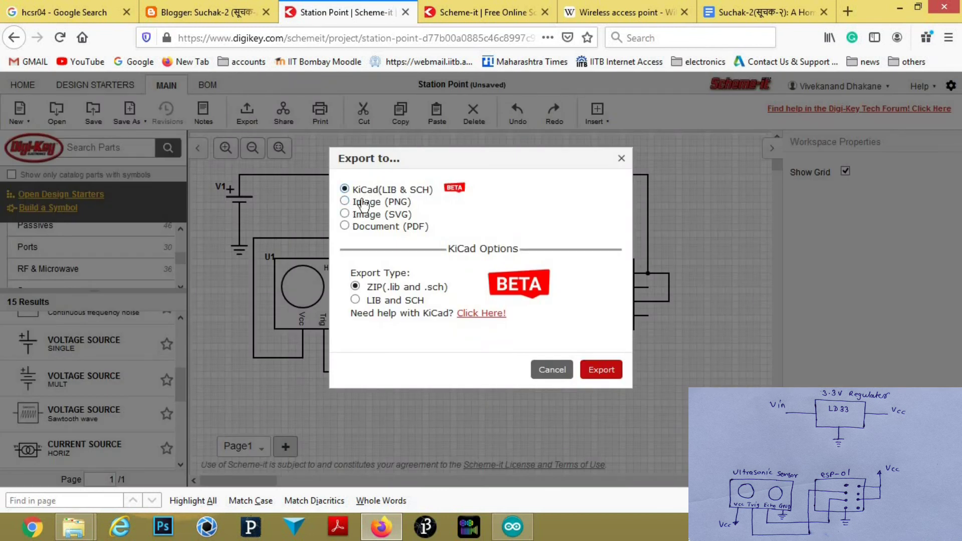
click(376, 228)
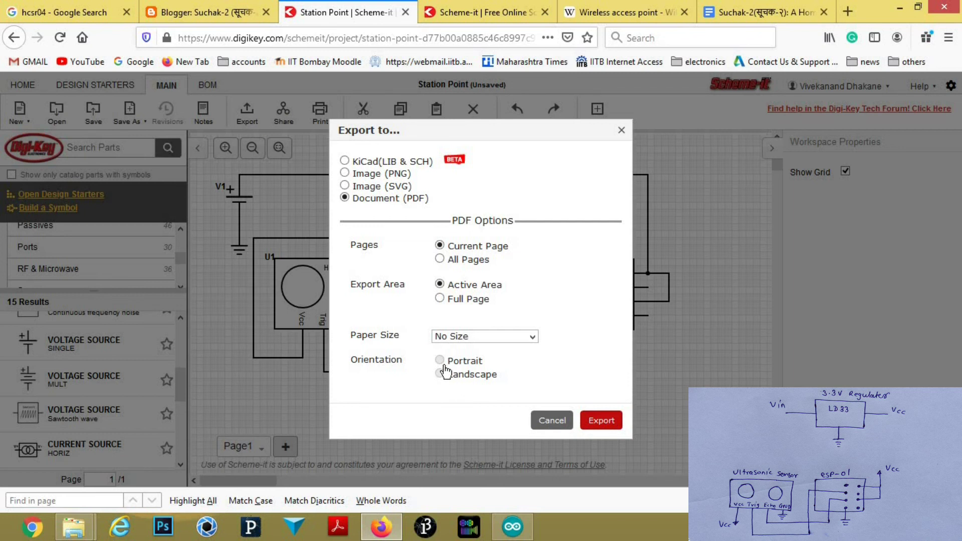
click(464, 338)
click(464, 339)
click(464, 338)
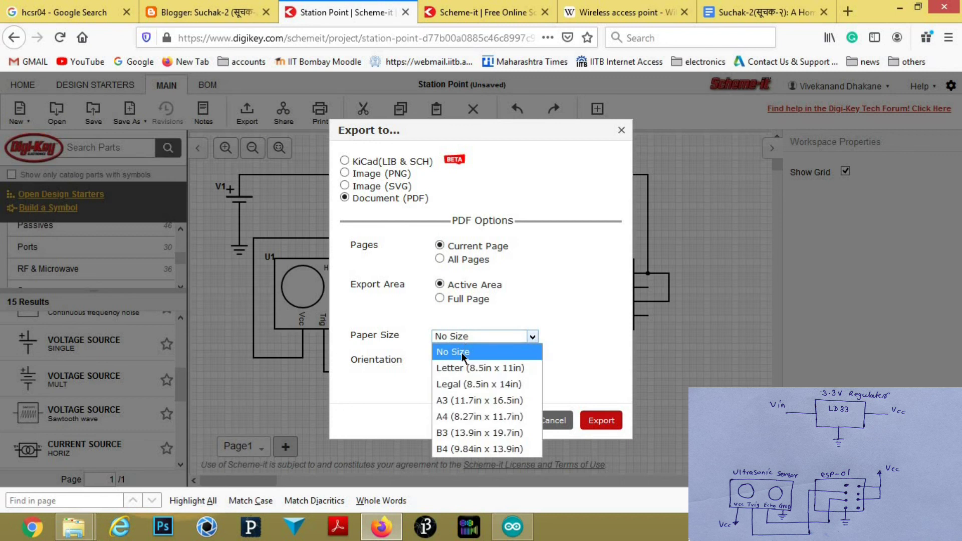
click(448, 415)
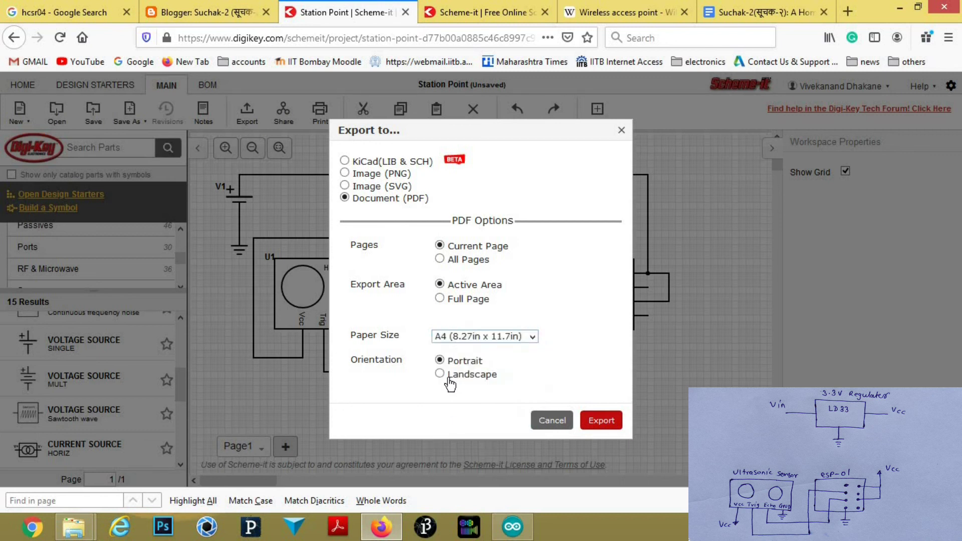
click(603, 422)
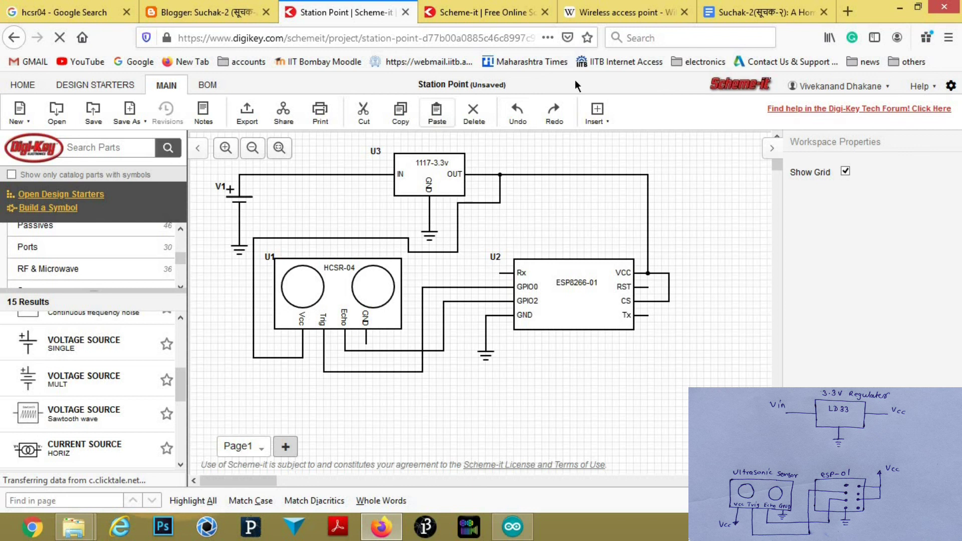
- Open the downloaded Station-Point.pdf in Adobe Acrobat Reader to check the exported schematic, and return to the project in Firefox
click(593, 41)
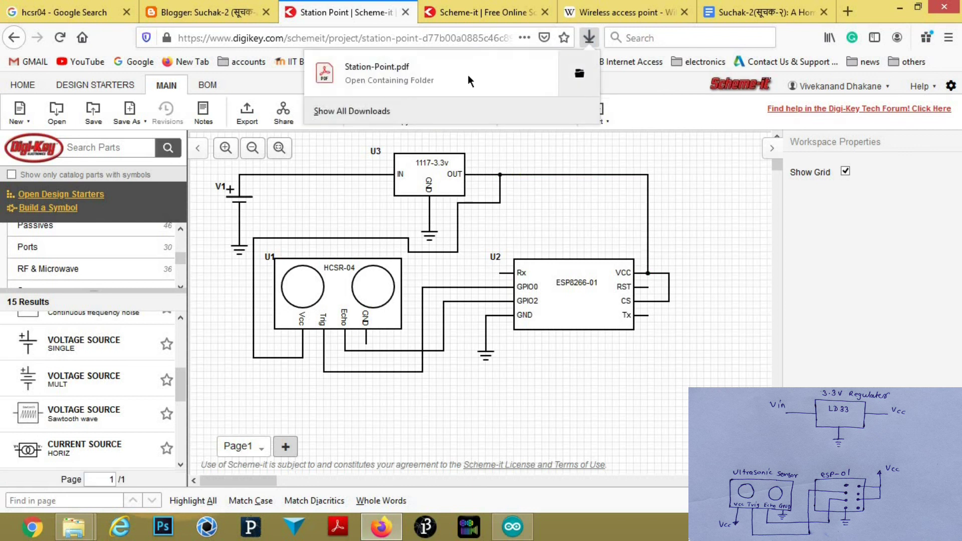
click(468, 74)
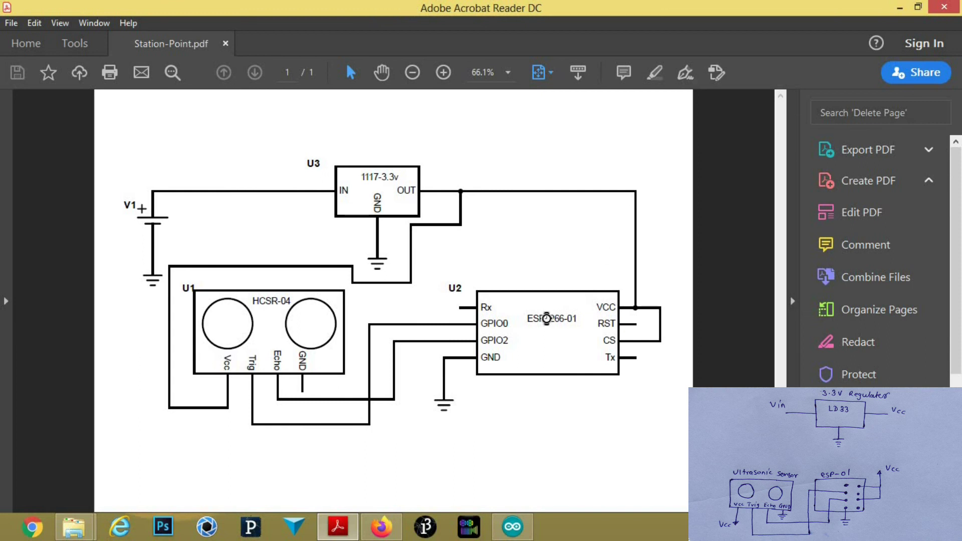
click(380, 526)
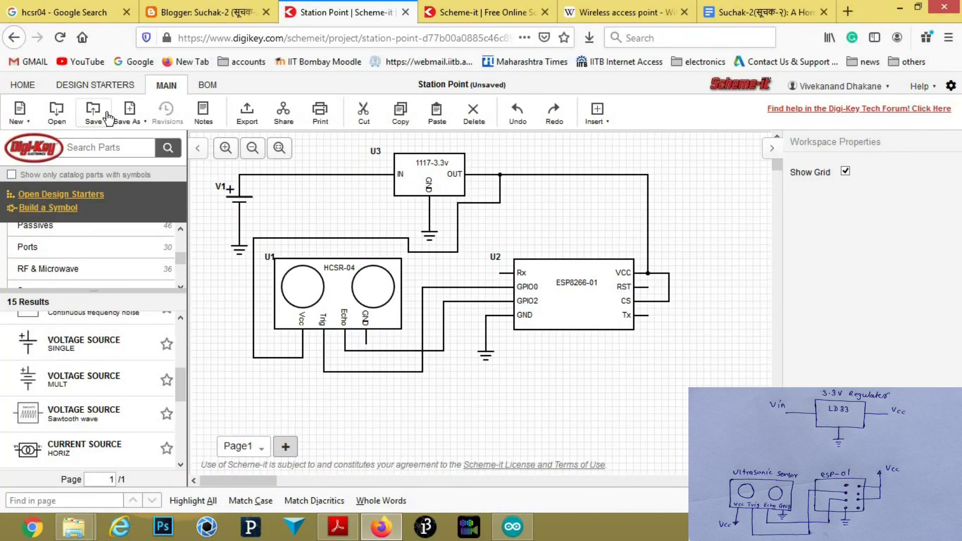
- Save the Station Point project and reopen it from the My Projects list on the home page
click(94, 120)
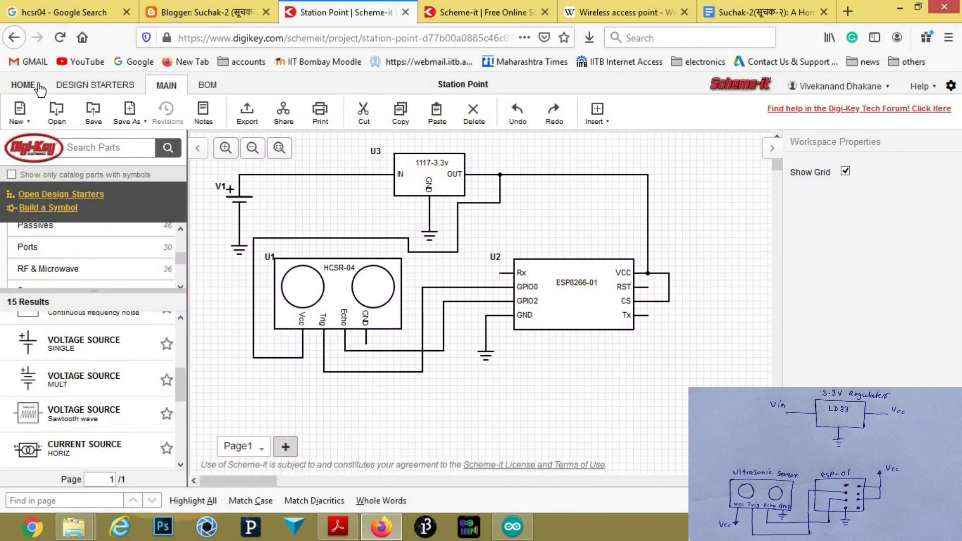
click(46, 91)
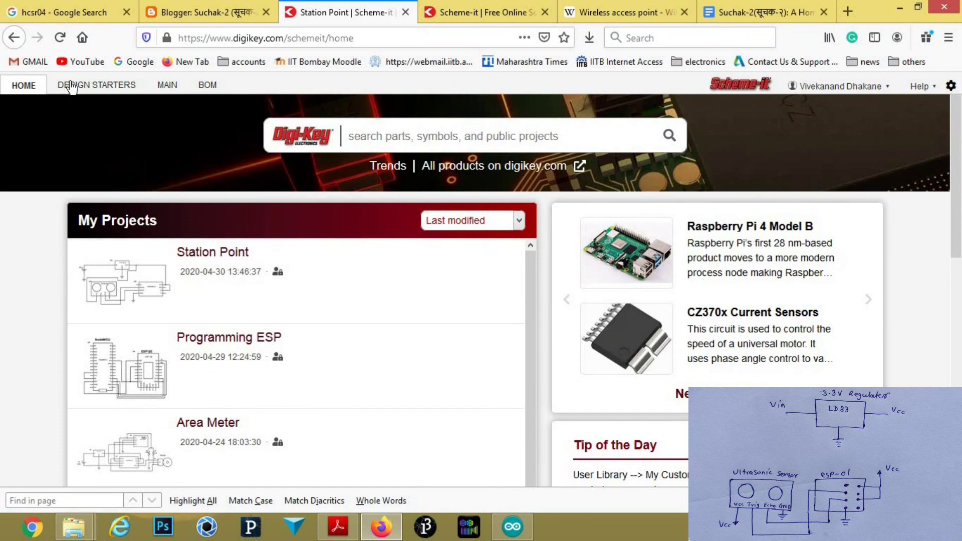
click(208, 253)
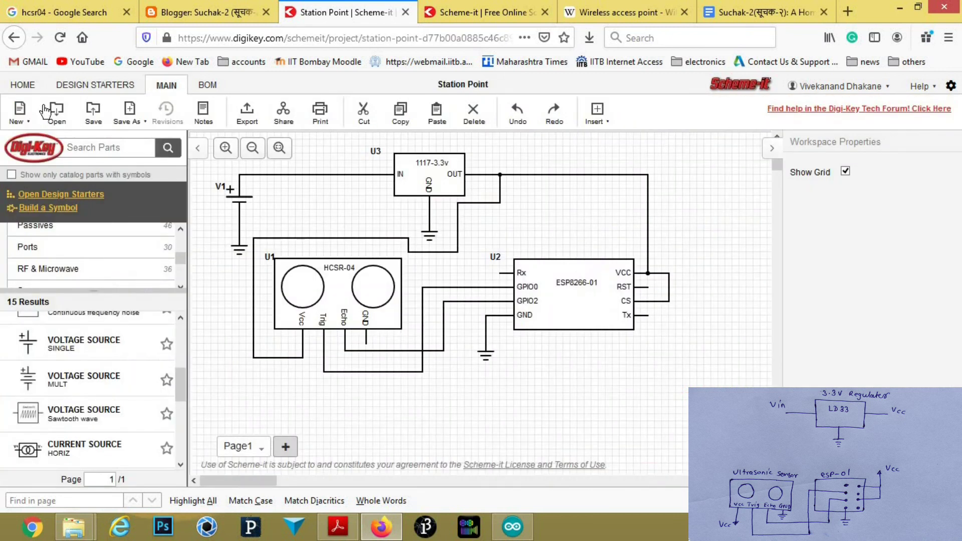
click(19, 37)
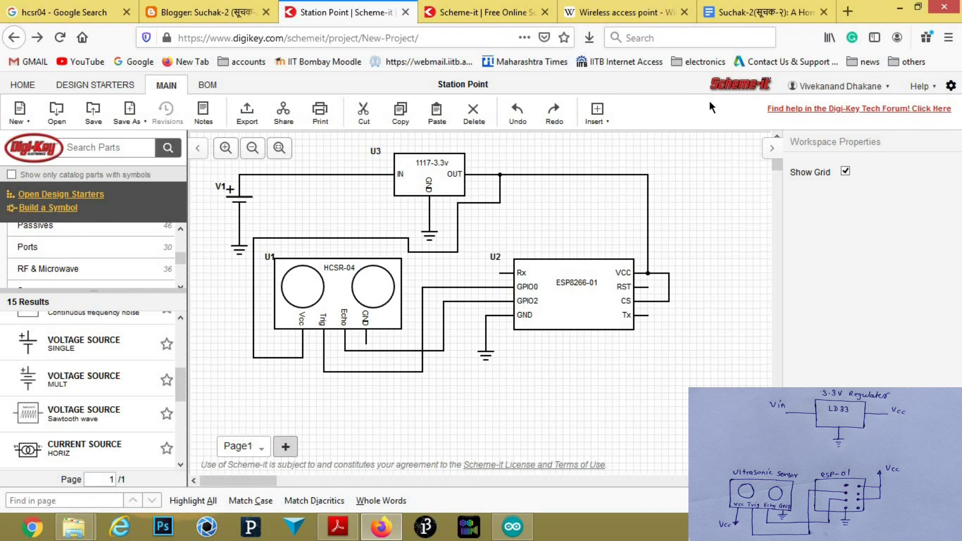
click(474, 38)
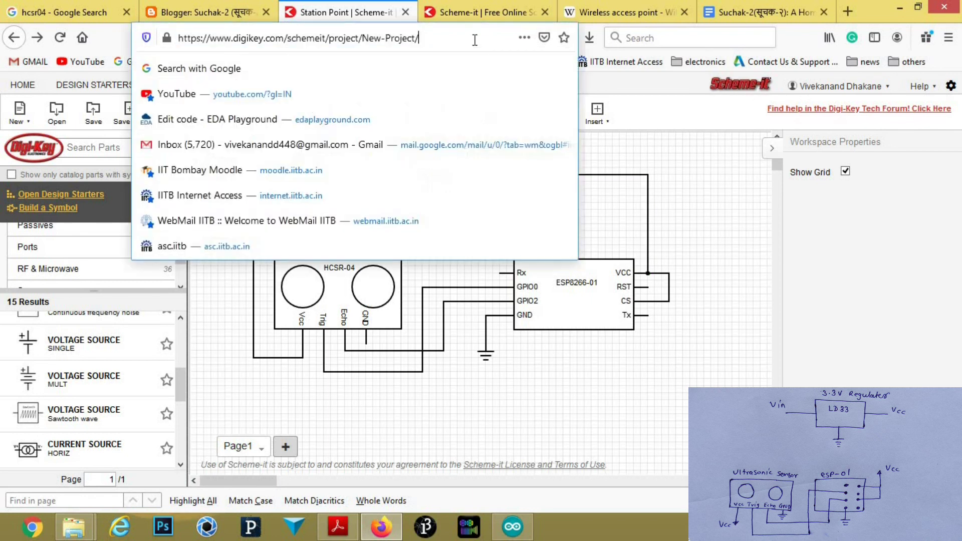
click(724, 244)
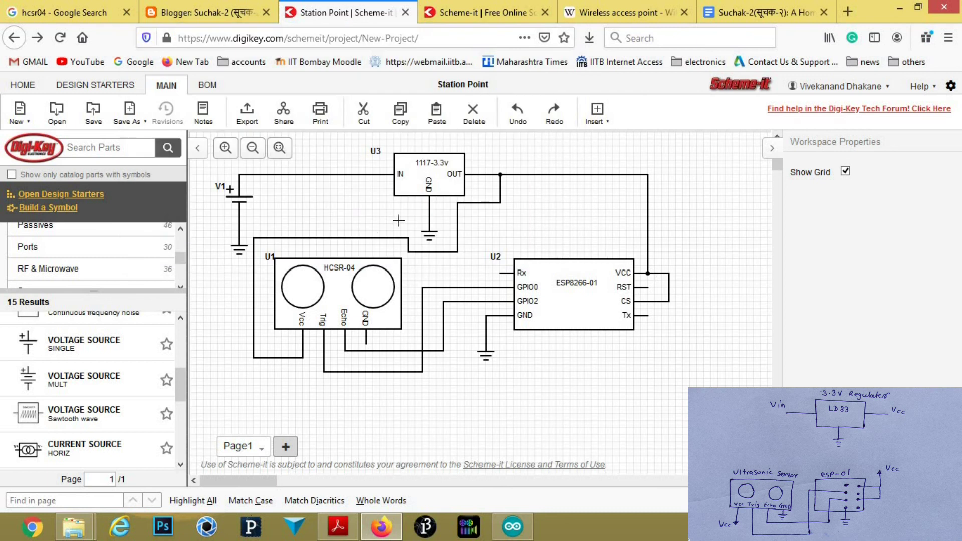